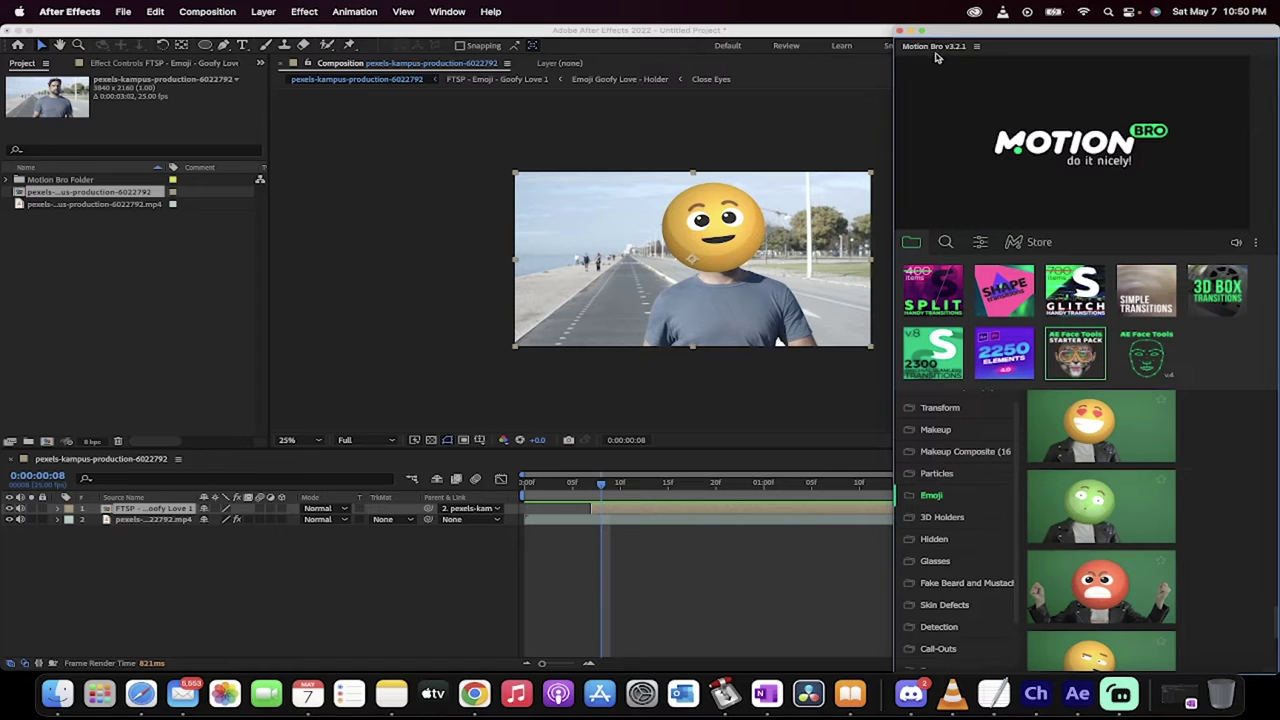
# - Minimize Motion Bro and preview the emoji head from the composition's start
pyautogui.click(913, 31)
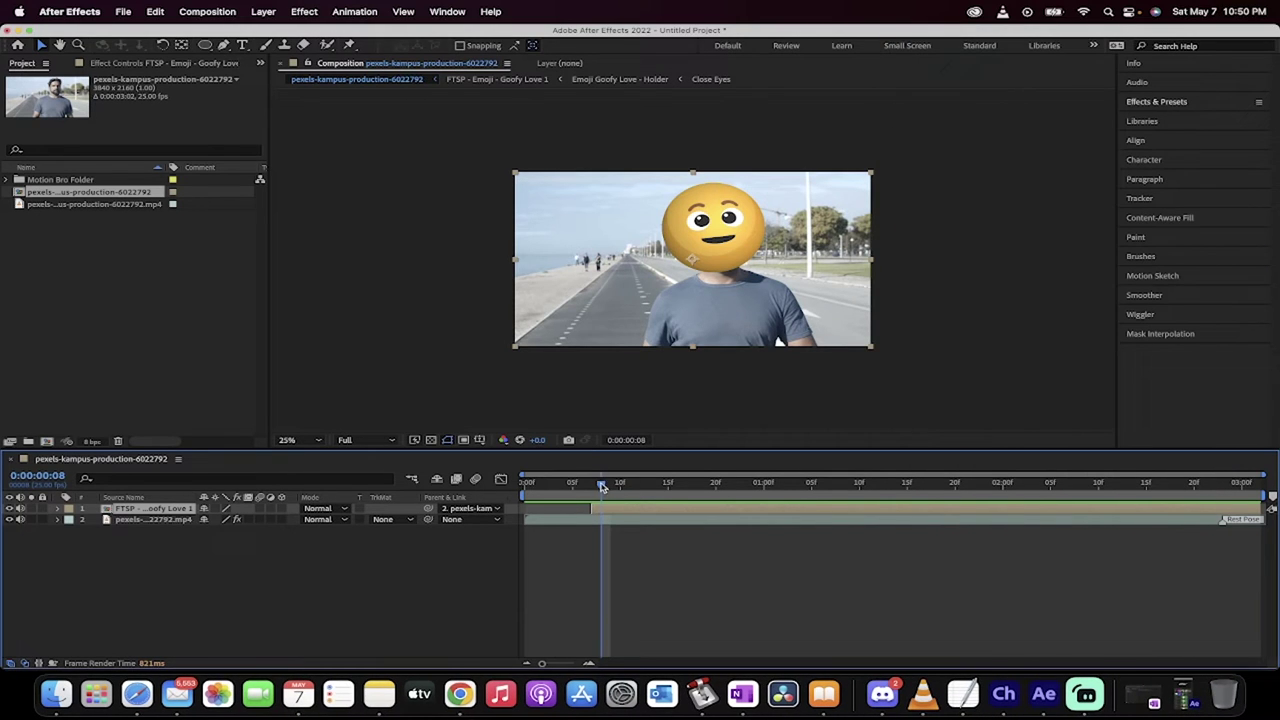
pyautogui.moveTo(603, 483); pyautogui.dragTo(527, 484)
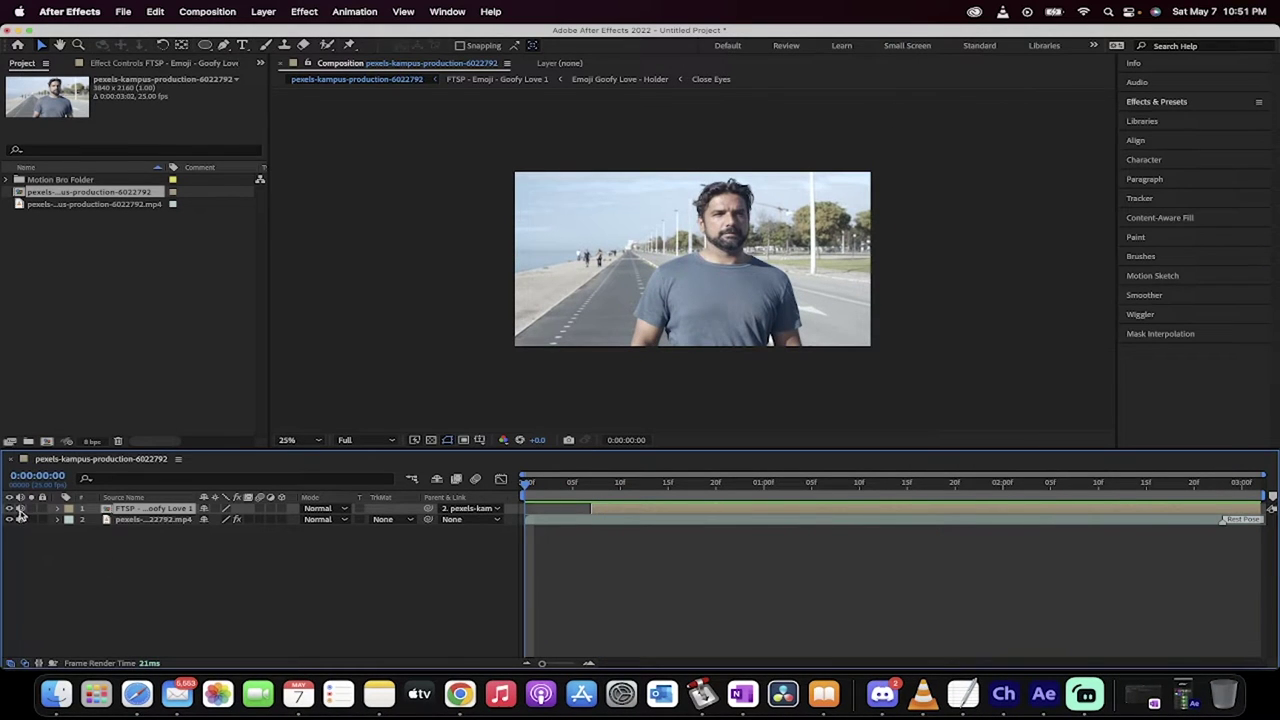
pyautogui.press('space')
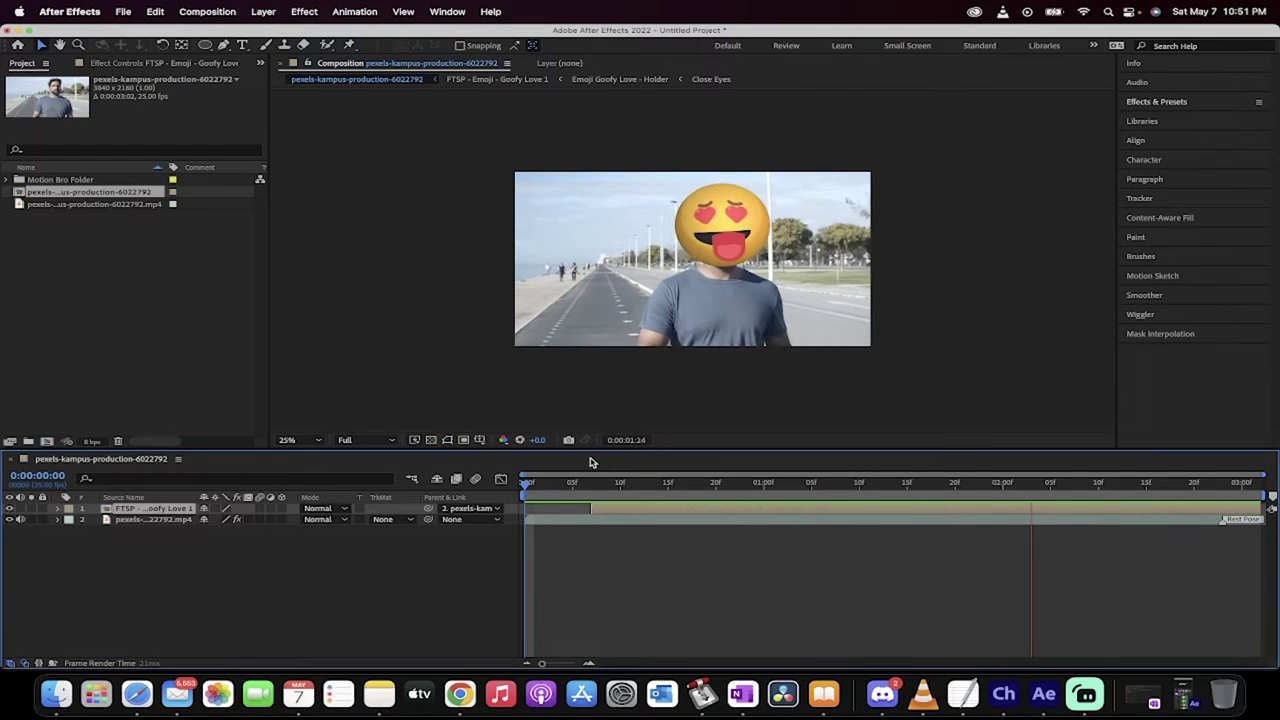
pyautogui.press('space')
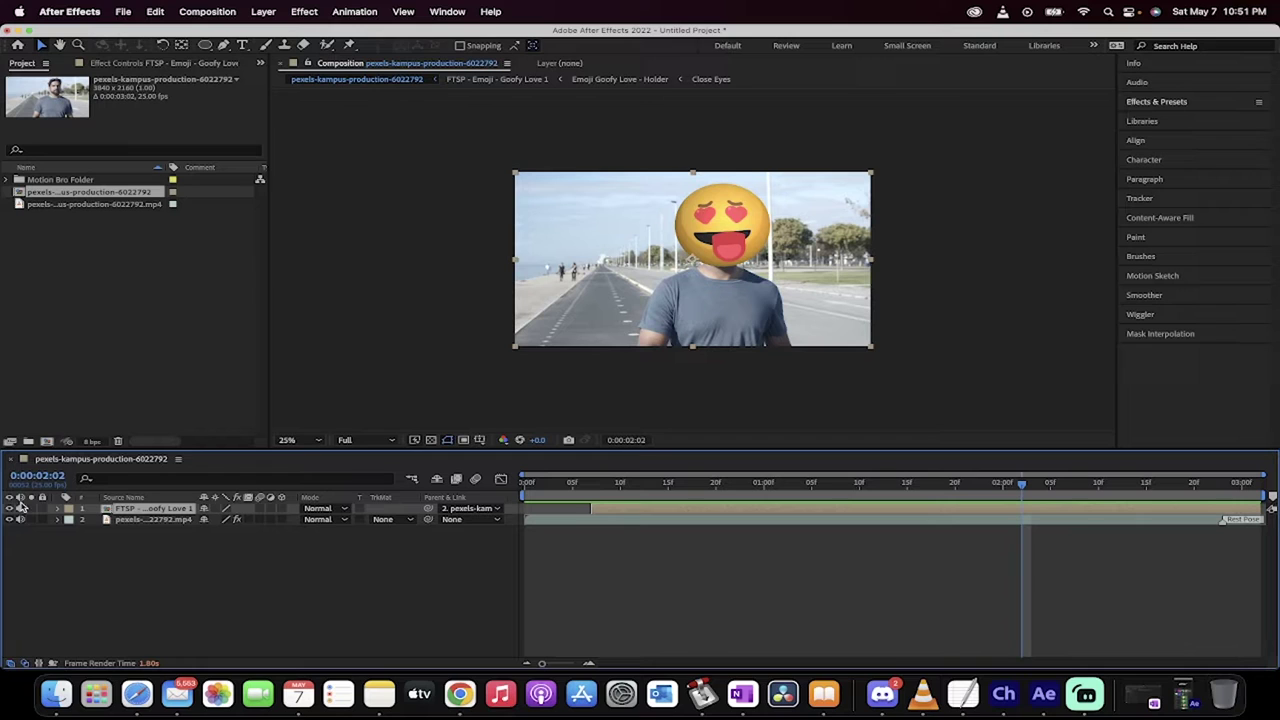
# - Hide the emoji layer and replay the clip's first second to compare
pyautogui.click(10, 508)
pyautogui.click(554, 484)
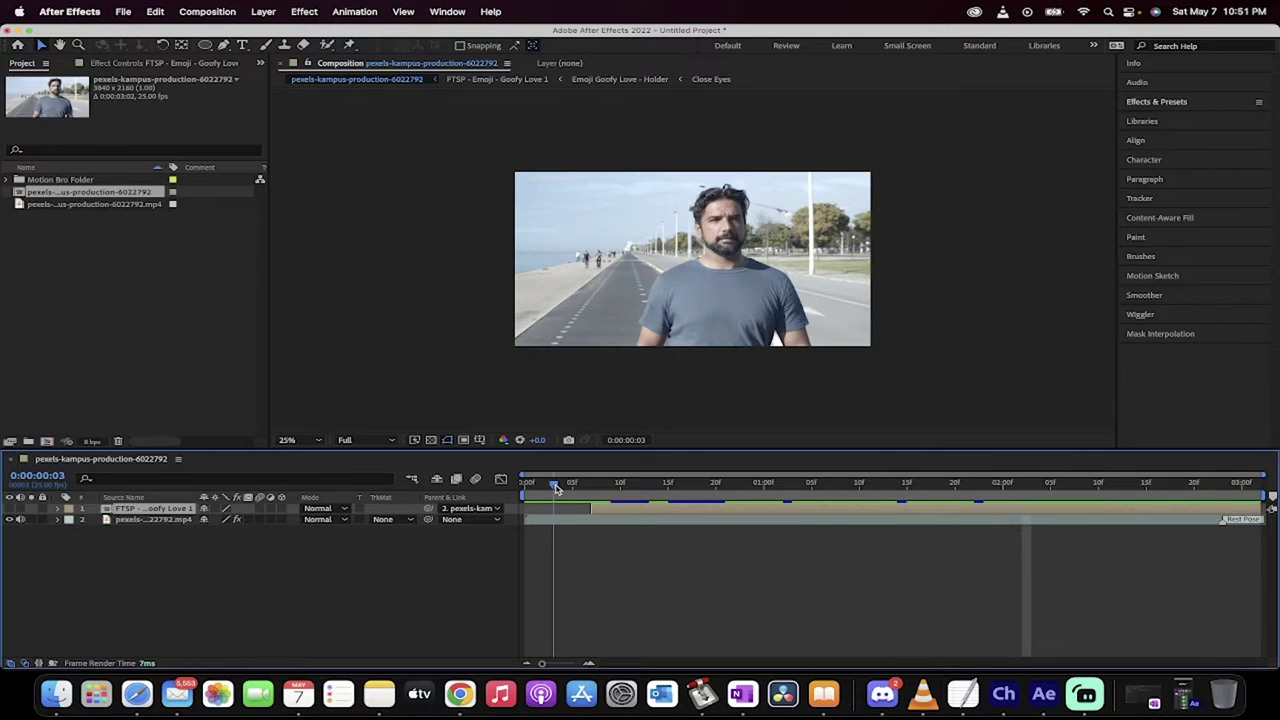
pyautogui.moveTo(557, 487); pyautogui.dragTo(510, 468)
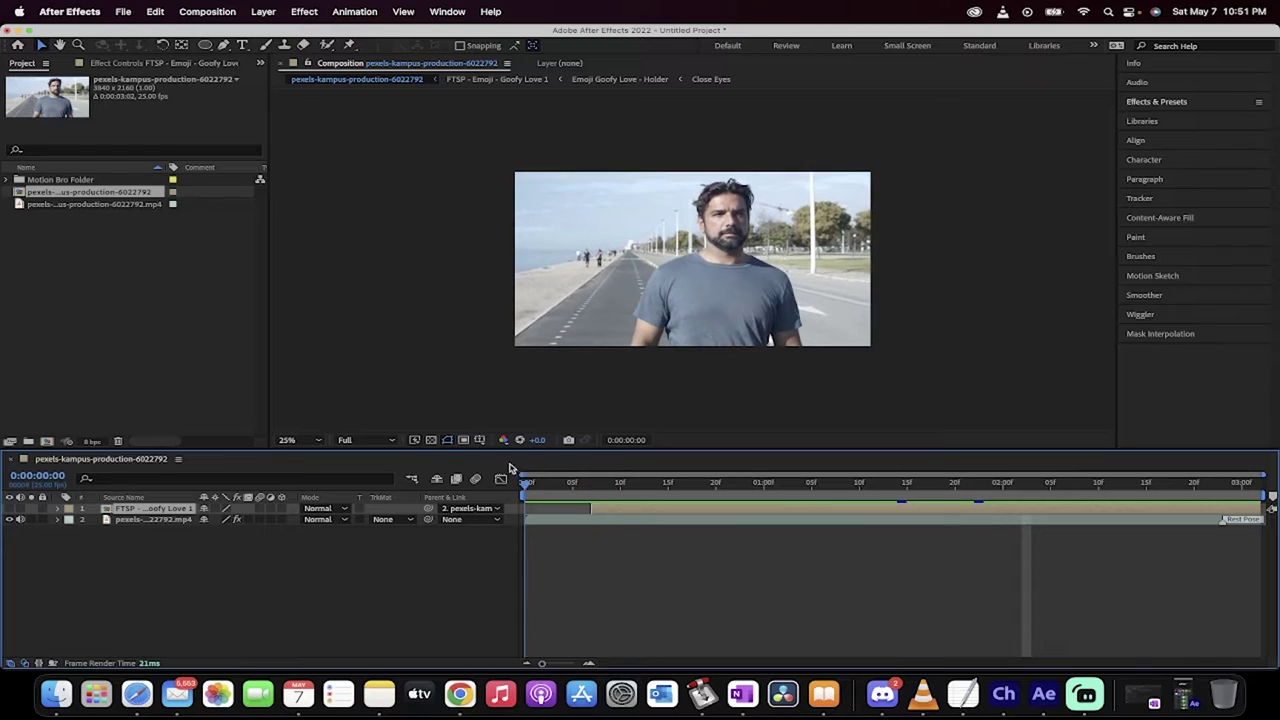
pyautogui.click(9, 514)
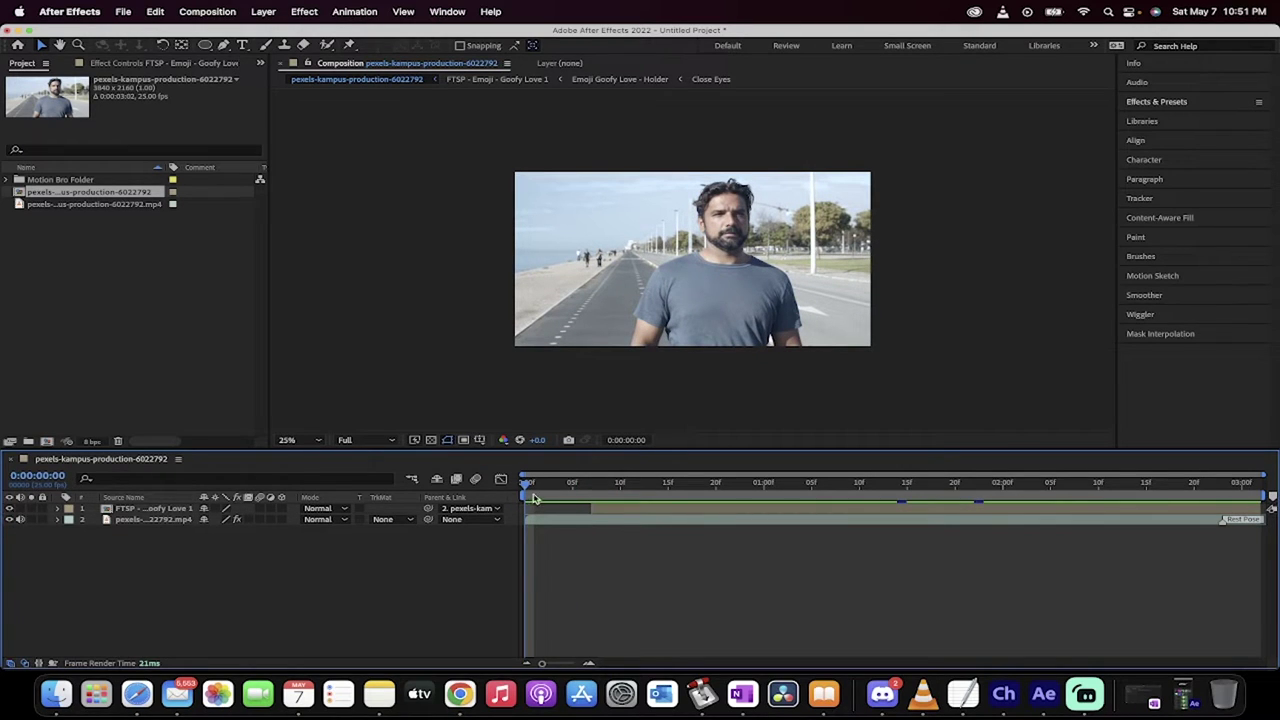
pyautogui.press('space')
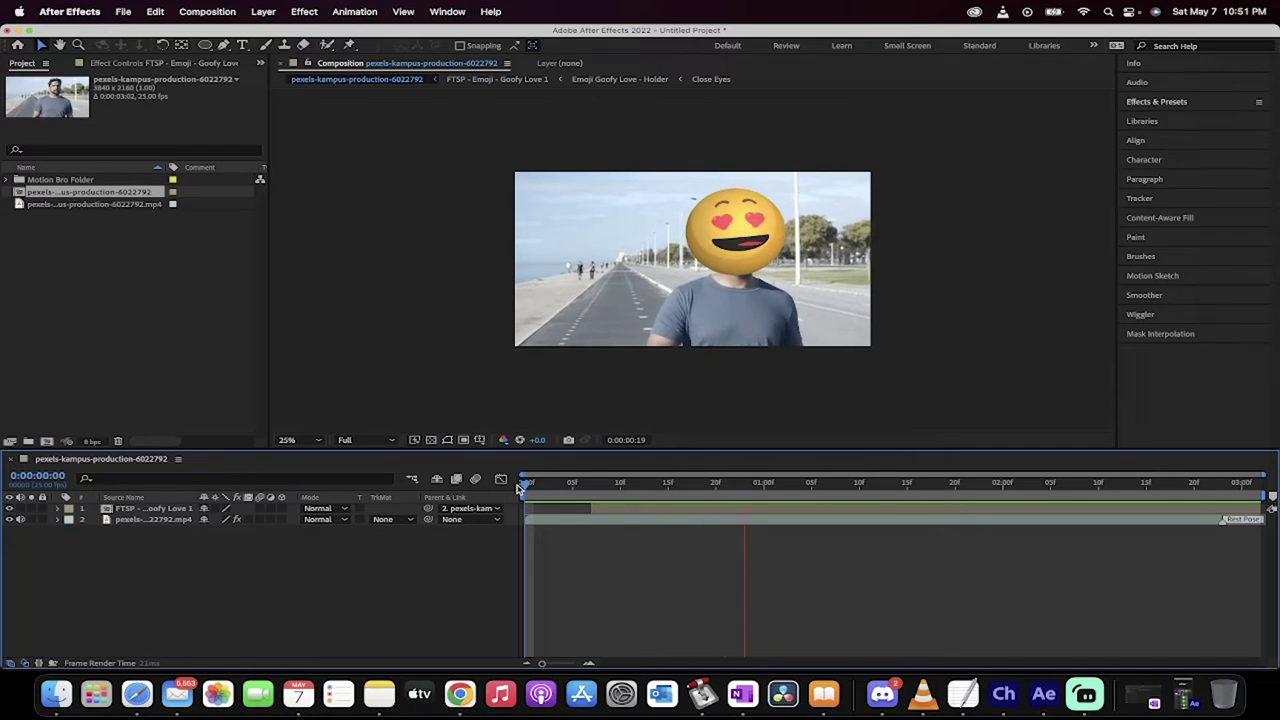
pyautogui.press('space')
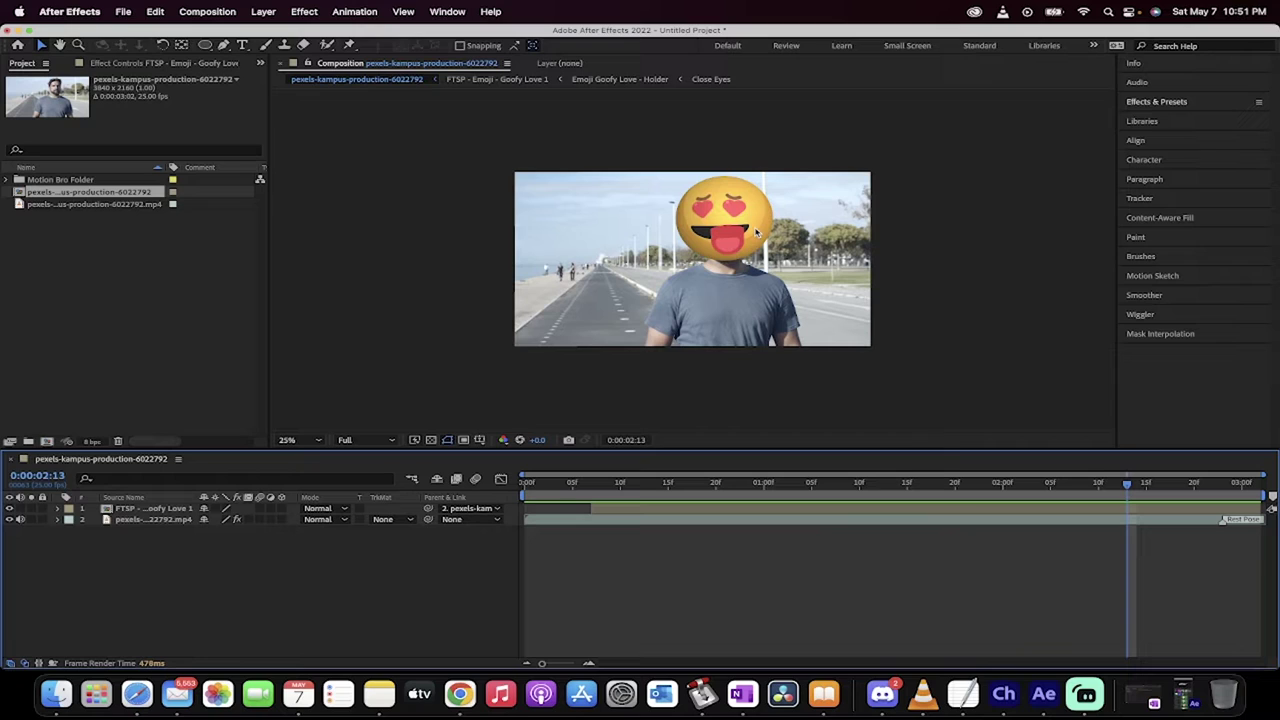
pyautogui.moveTo(610, 483); pyautogui.dragTo(572, 488)
# - Select both layers in the composition and delete them
pyautogui.click(145, 512)
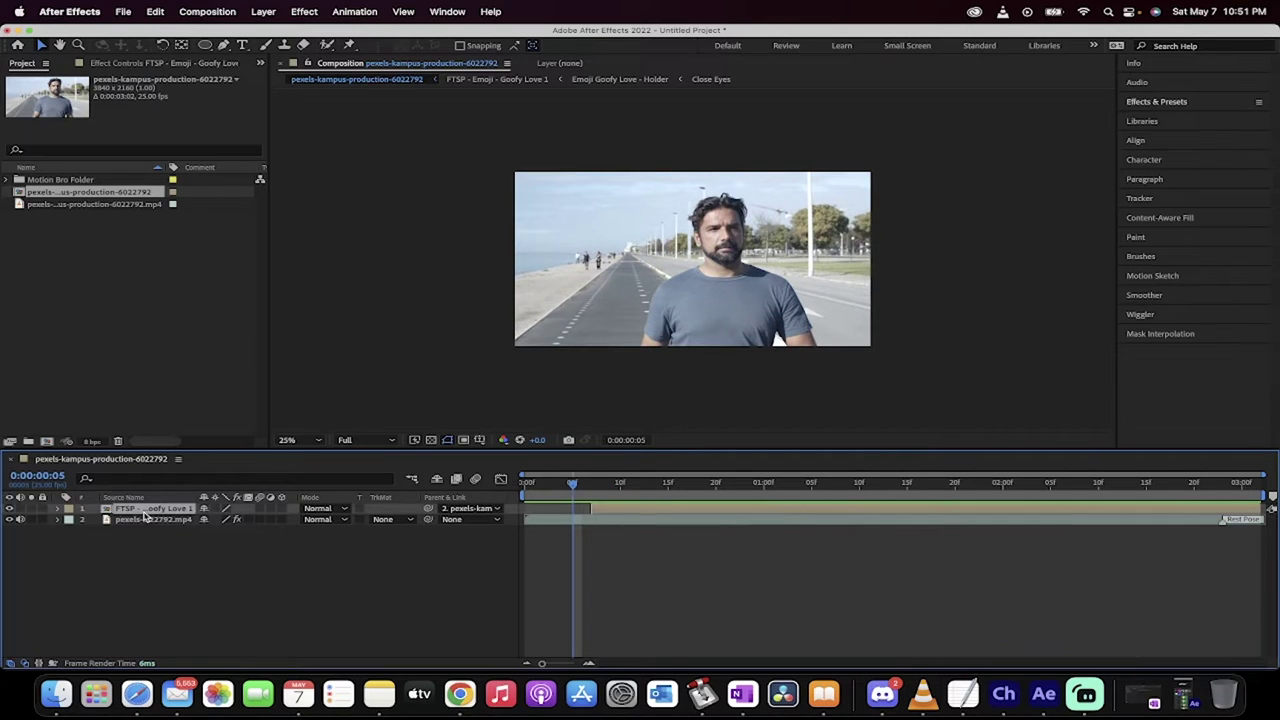
pyautogui.press('super+a')
pyautogui.press('Delete')
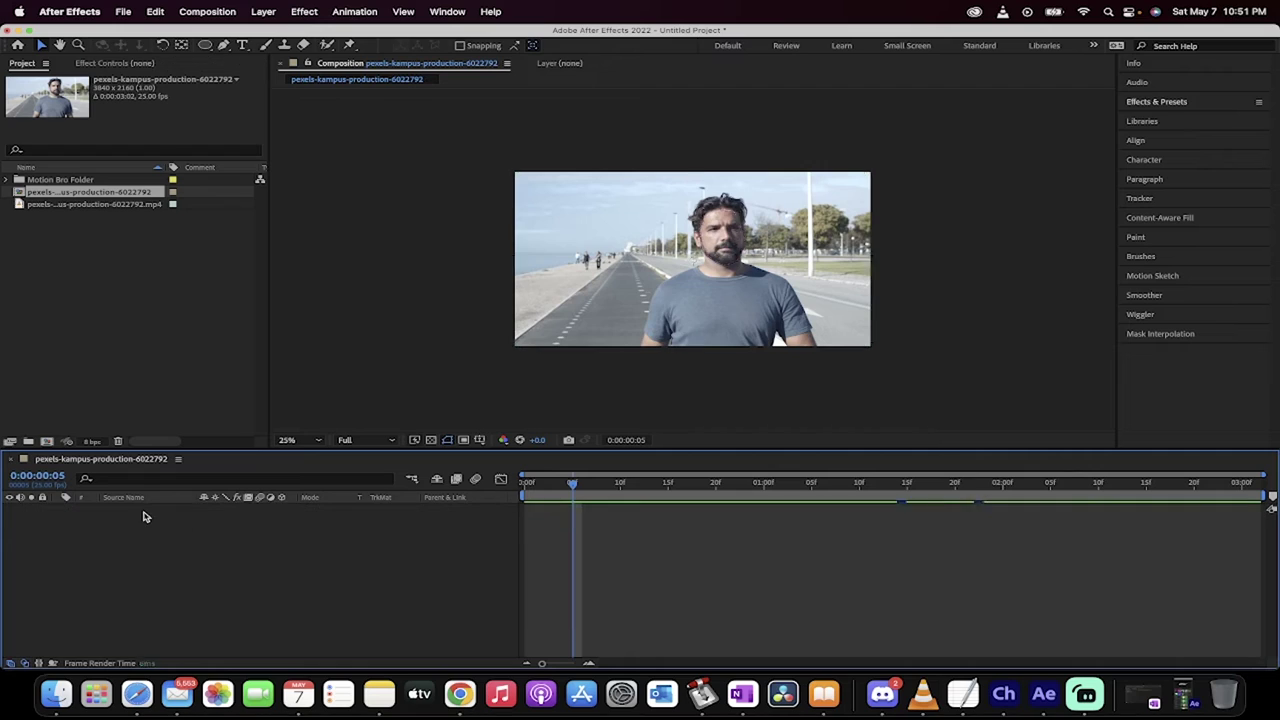
# - Delete all three project items, including the Motion Bro Folder, and confirm
pyautogui.keyDown('shift'); pyautogui.click(62, 207); pyautogui.keyUp('shift')
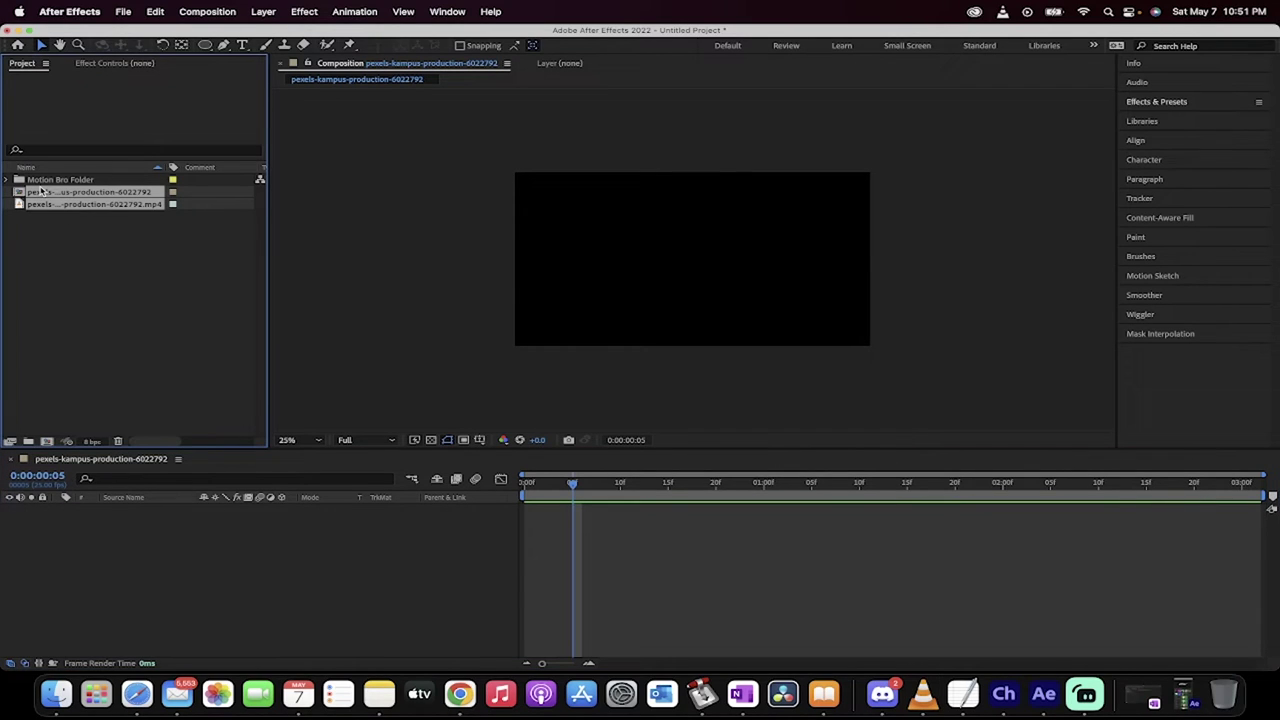
pyautogui.press('super+a')
pyautogui.press('Delete')
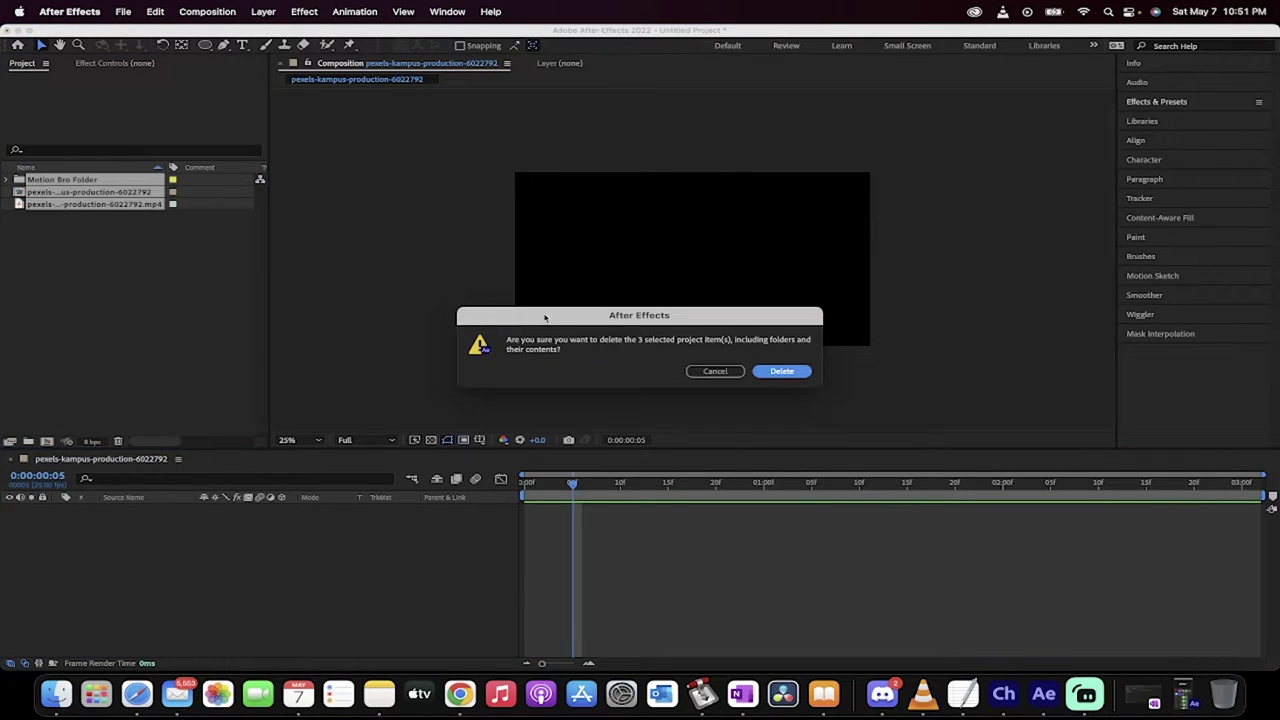
pyautogui.click(780, 368)
# - Import pexels-kampus-production-6022792.mp4 from Finder's Frequently Used files into the Project panel
pyautogui.click(56, 693)
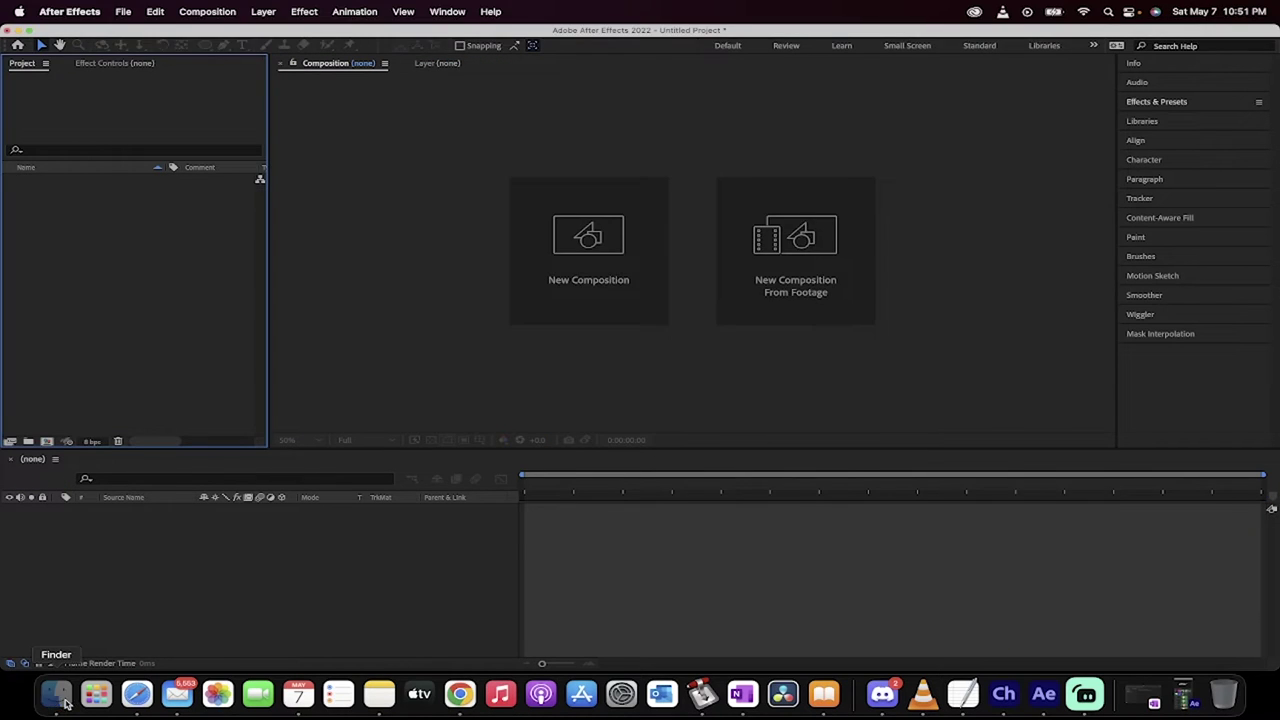
pyautogui.click(494, 422)
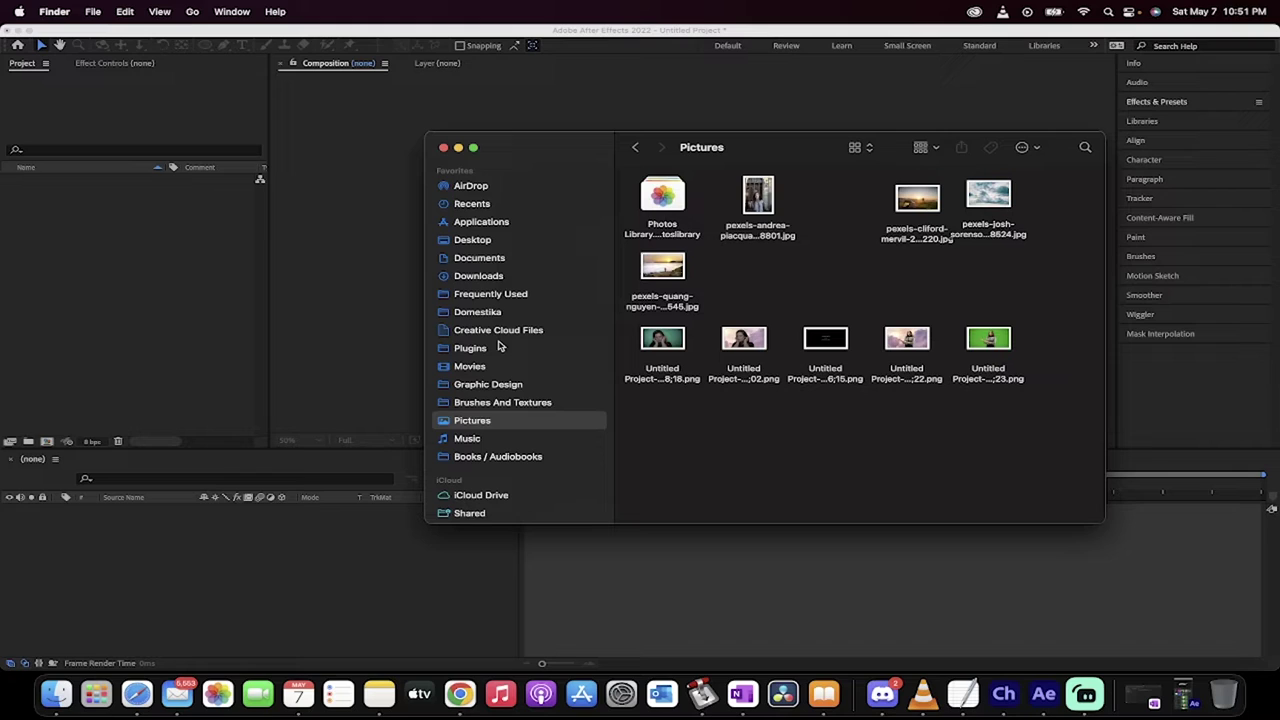
pyautogui.click(501, 298)
pyautogui.click(828, 308)
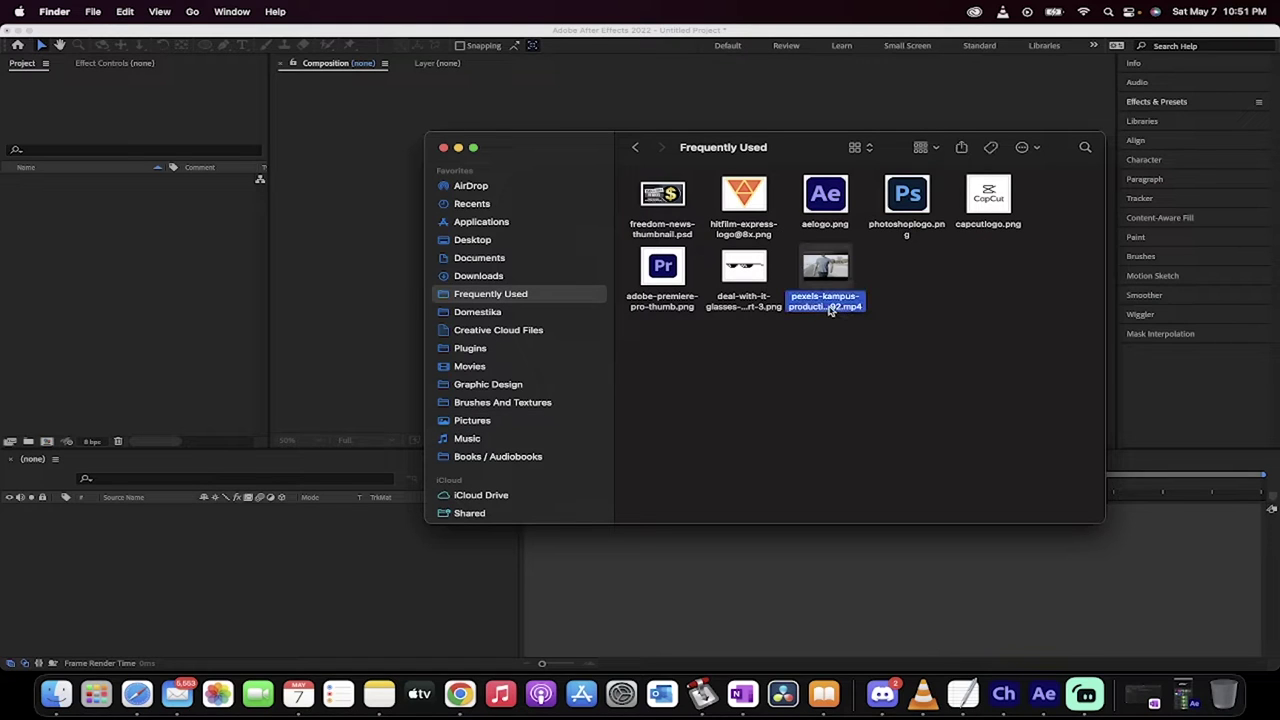
pyautogui.moveTo(848, 302); pyautogui.dragTo(127, 265)
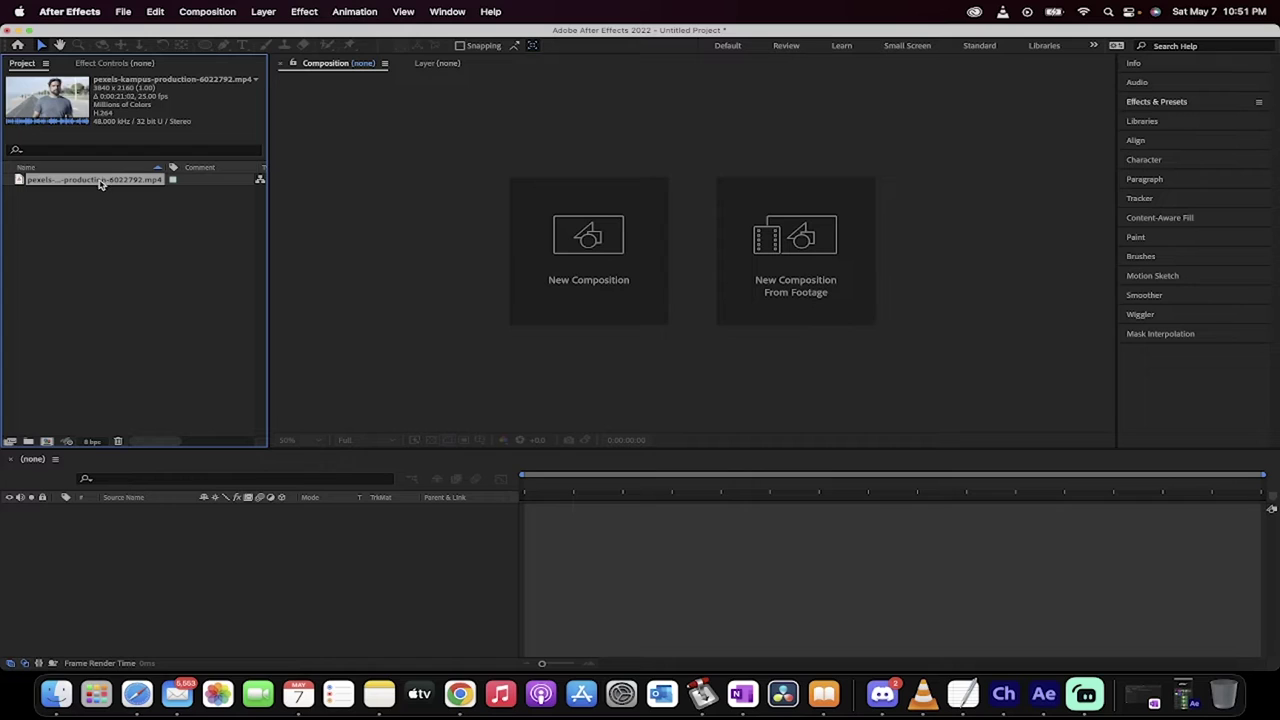
# - Make a composition from the clip and trim it to a work area ending near 3 seconds
pyautogui.moveTo(100, 183); pyautogui.dragTo(586, 257)
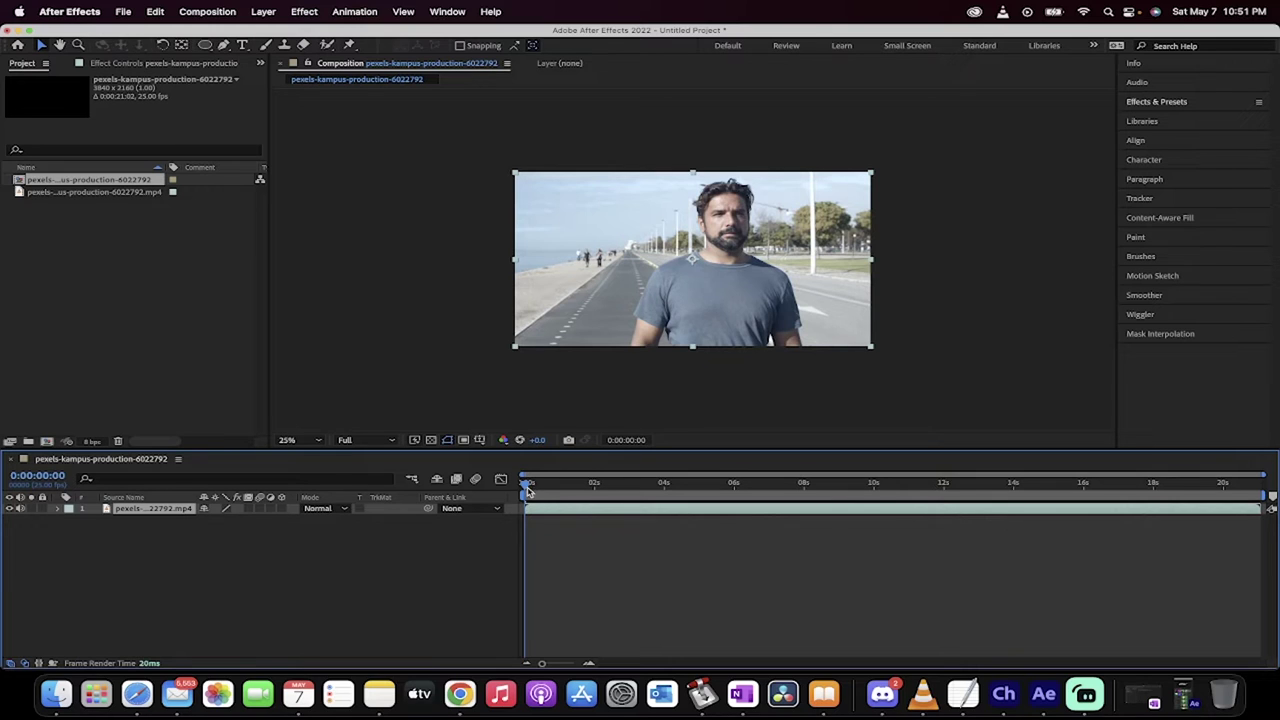
pyautogui.moveTo(528, 487); pyautogui.dragTo(647, 485)
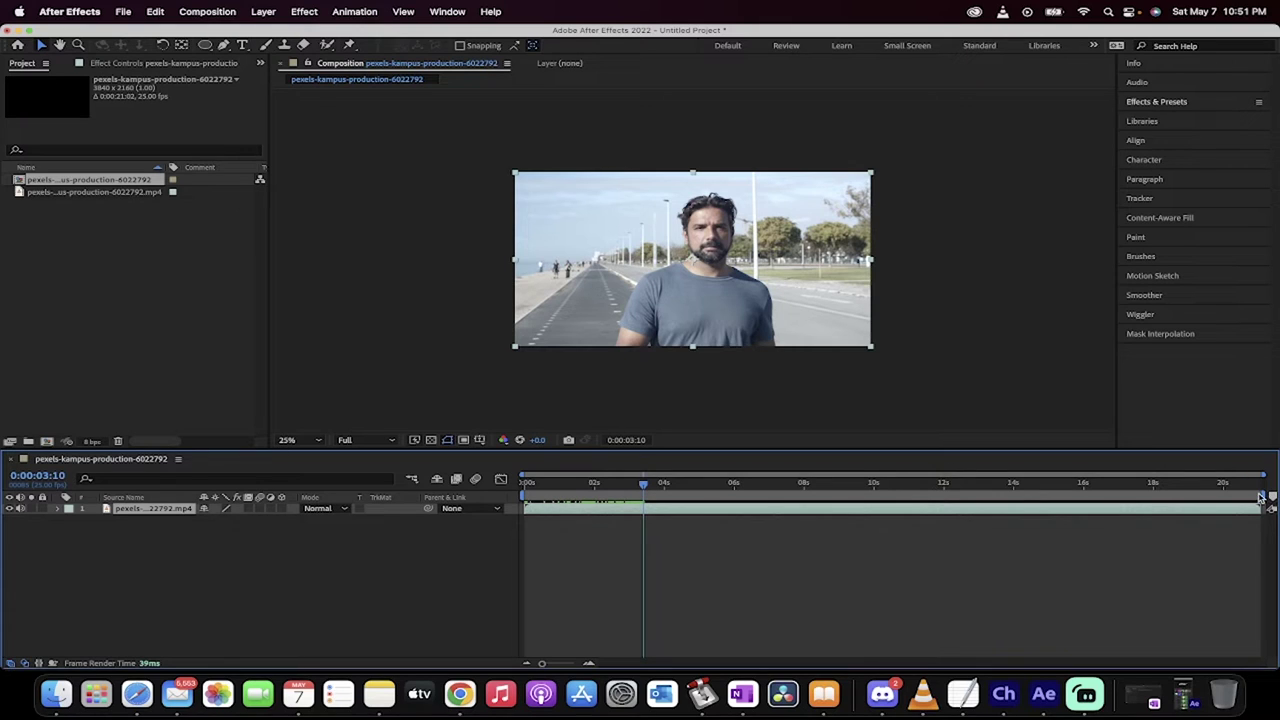
pyautogui.moveTo(1262, 497); pyautogui.dragTo(641, 514)
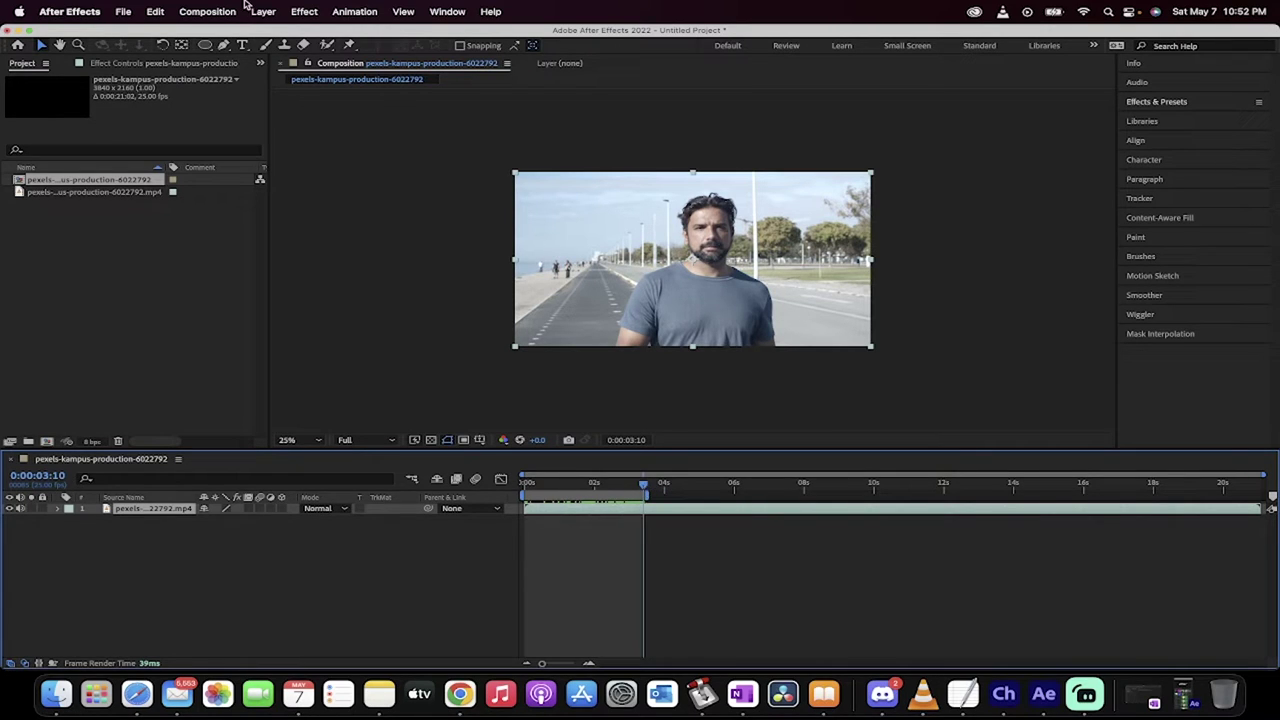
pyautogui.click(212, 8)
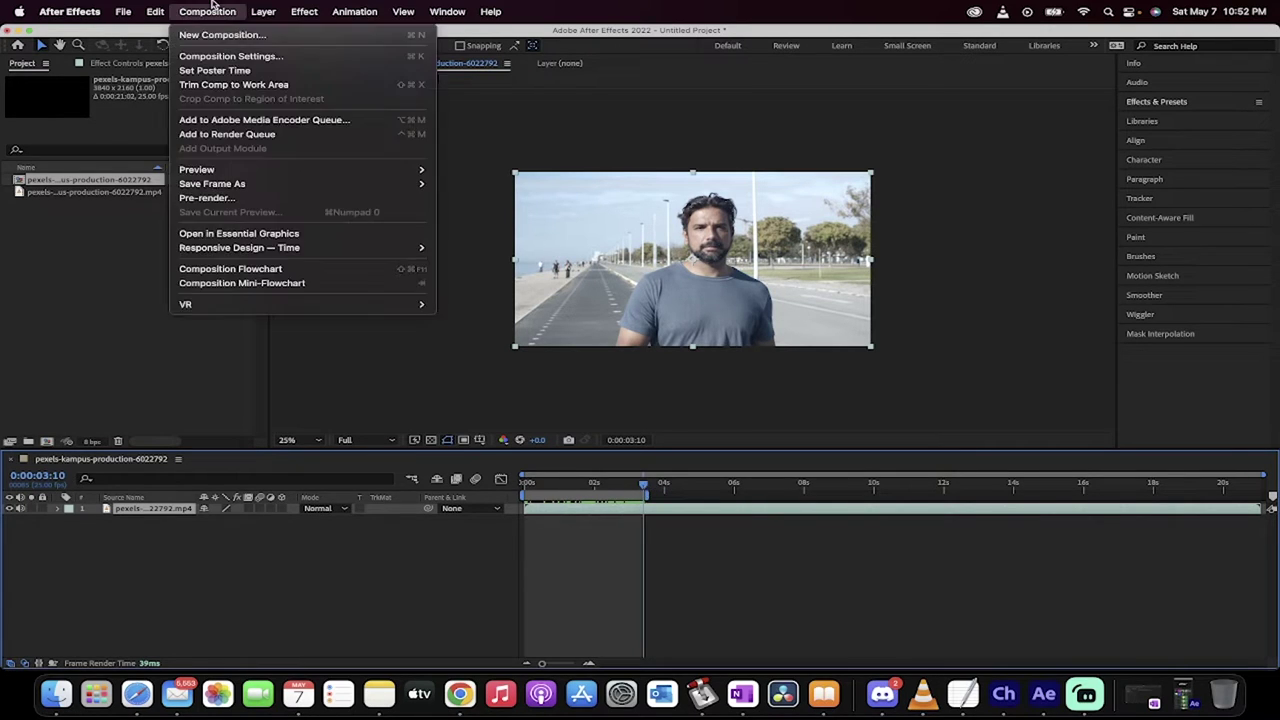
pyautogui.click(240, 85)
pyautogui.press('space')
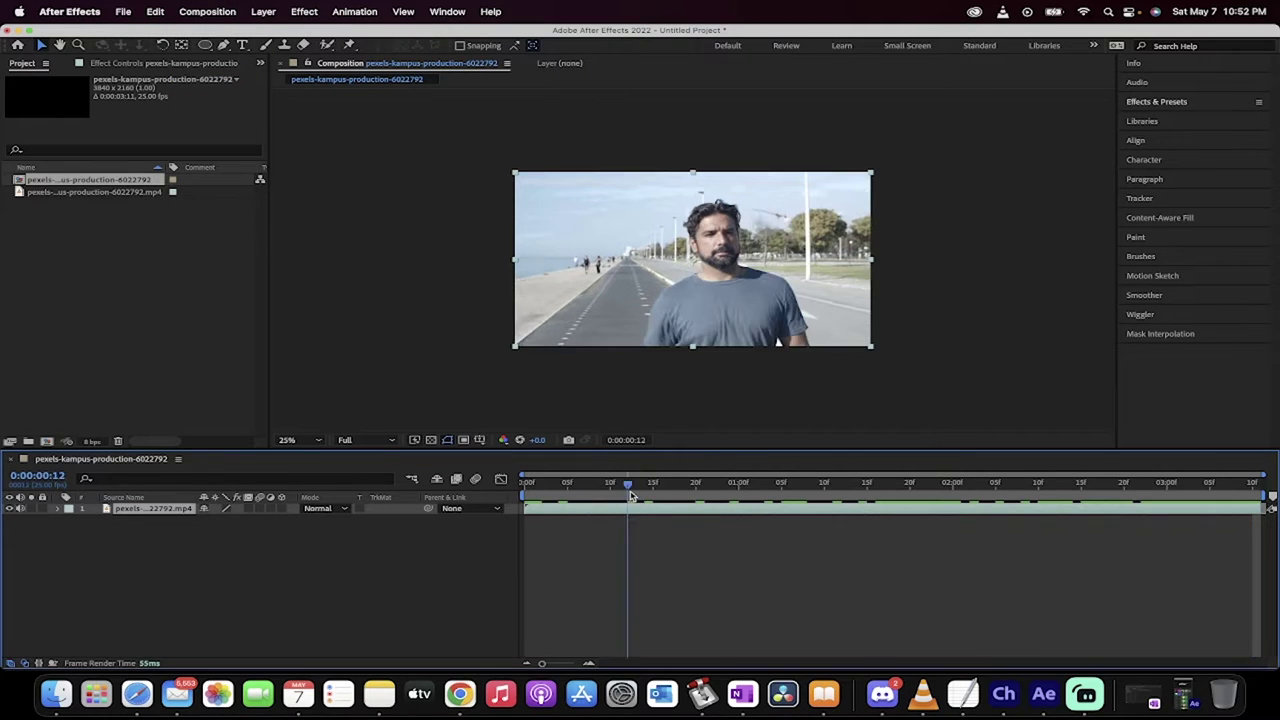
pyautogui.press('space')
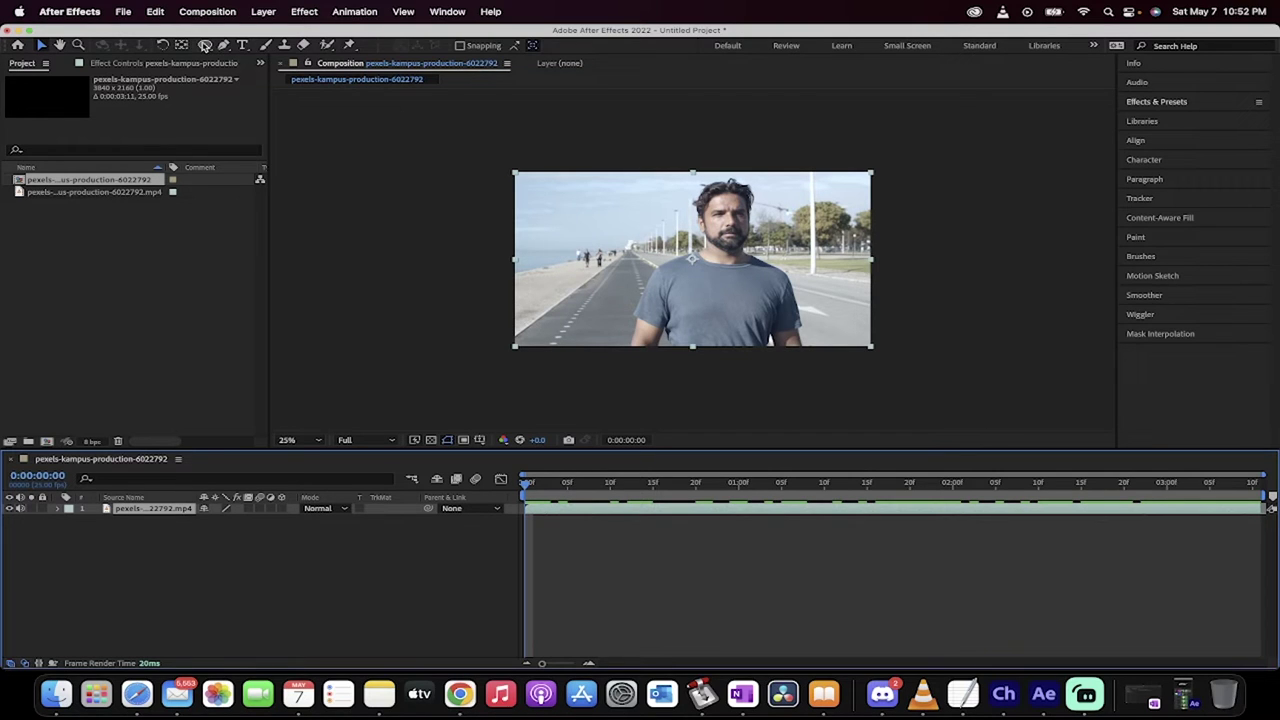
# - Draw an elliptical Mask 1 around the man's head with the Ellipse Tool
pyautogui.click(204, 45)
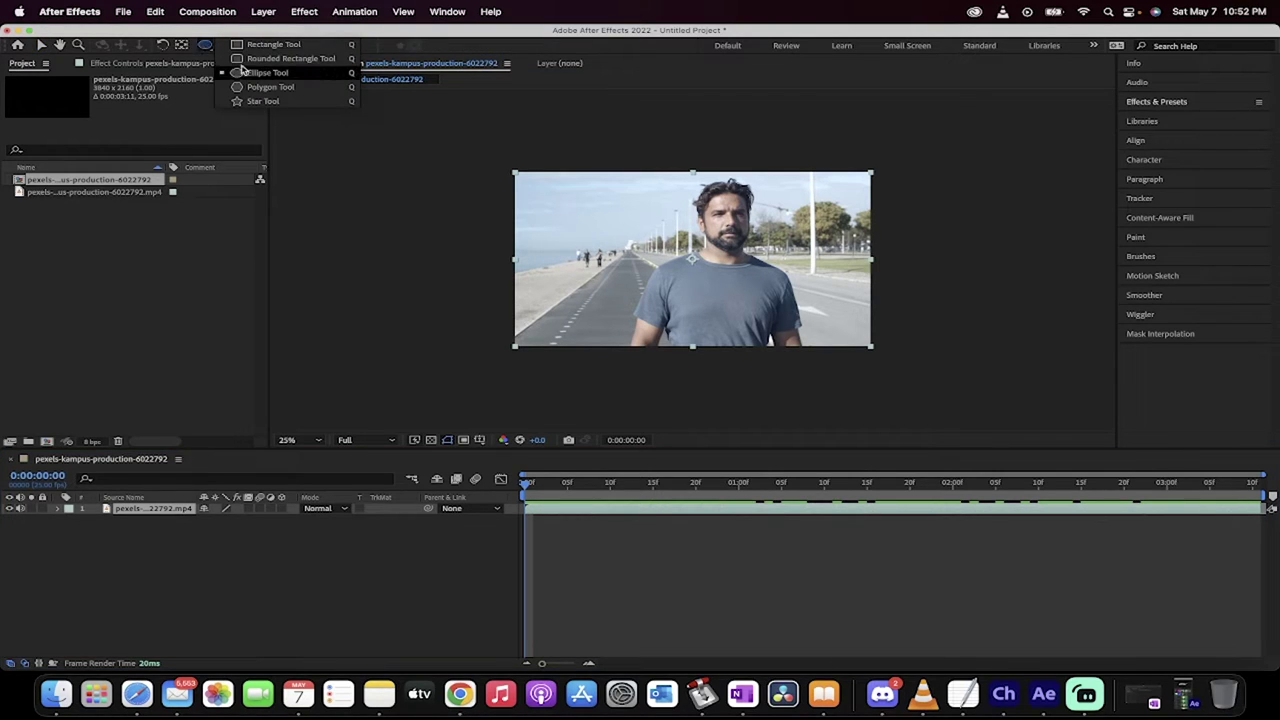
pyautogui.click(252, 76)
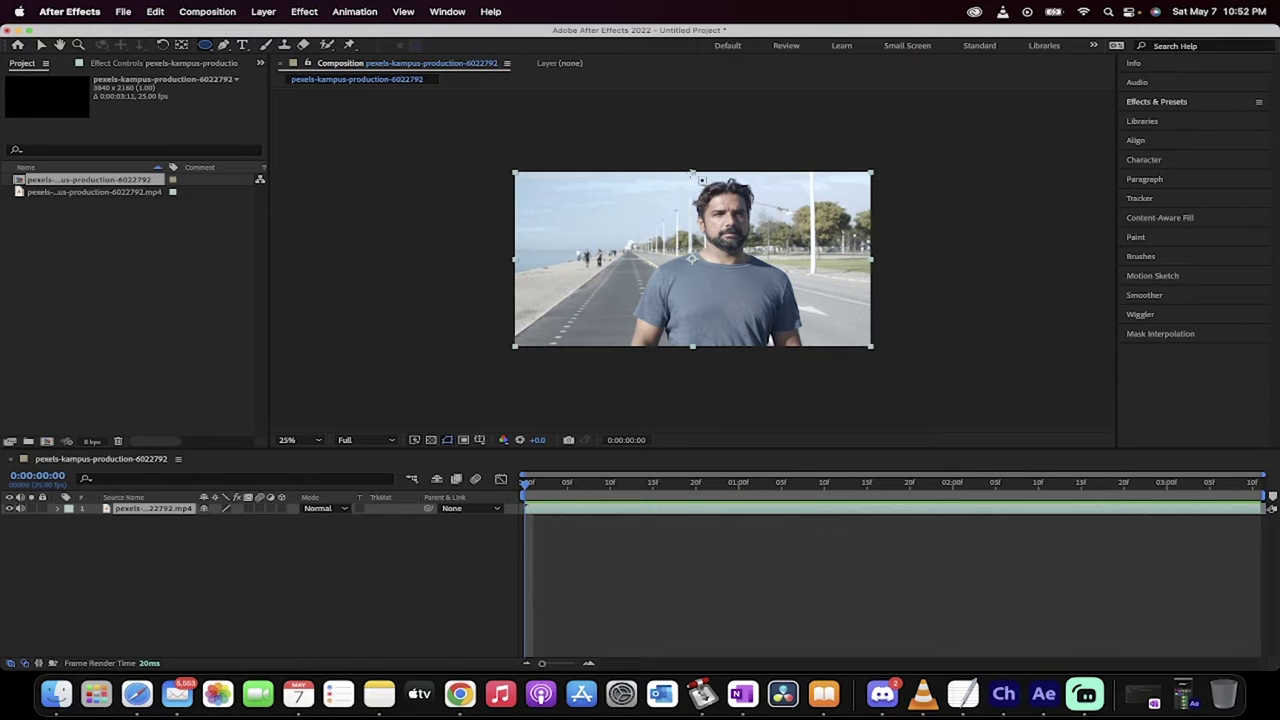
pyautogui.moveTo(686, 170); pyautogui.dragTo(766, 254)
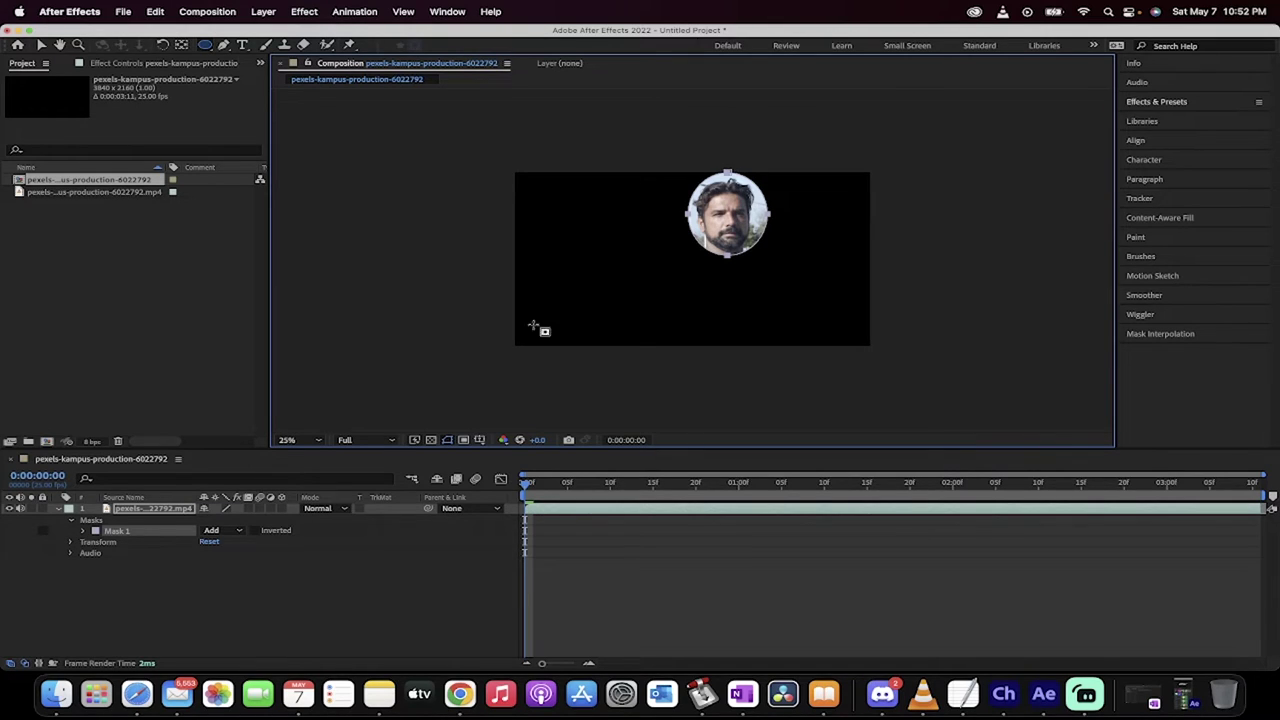
# - With Mask 1 selected, analyze Face Tracking (Detailed Features) forward through the whole clip
pyautogui.click(122, 534)
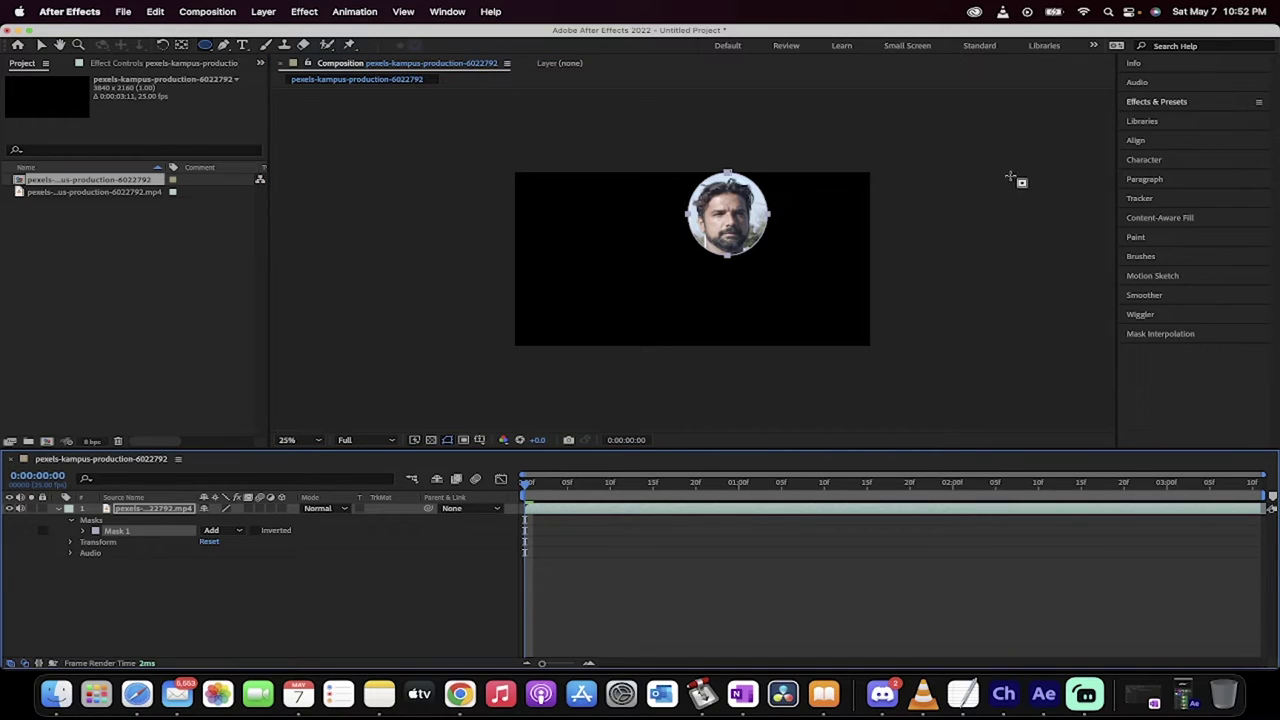
pyautogui.click(446, 11)
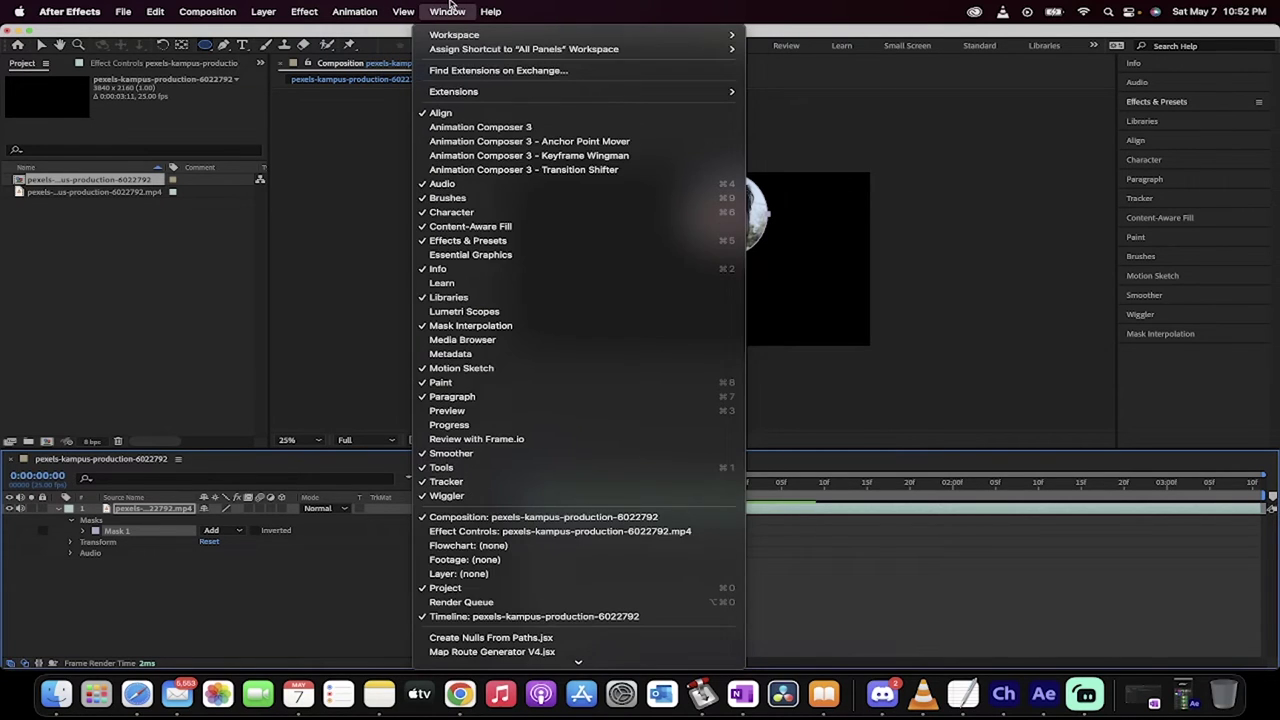
pyautogui.click(447, 11)
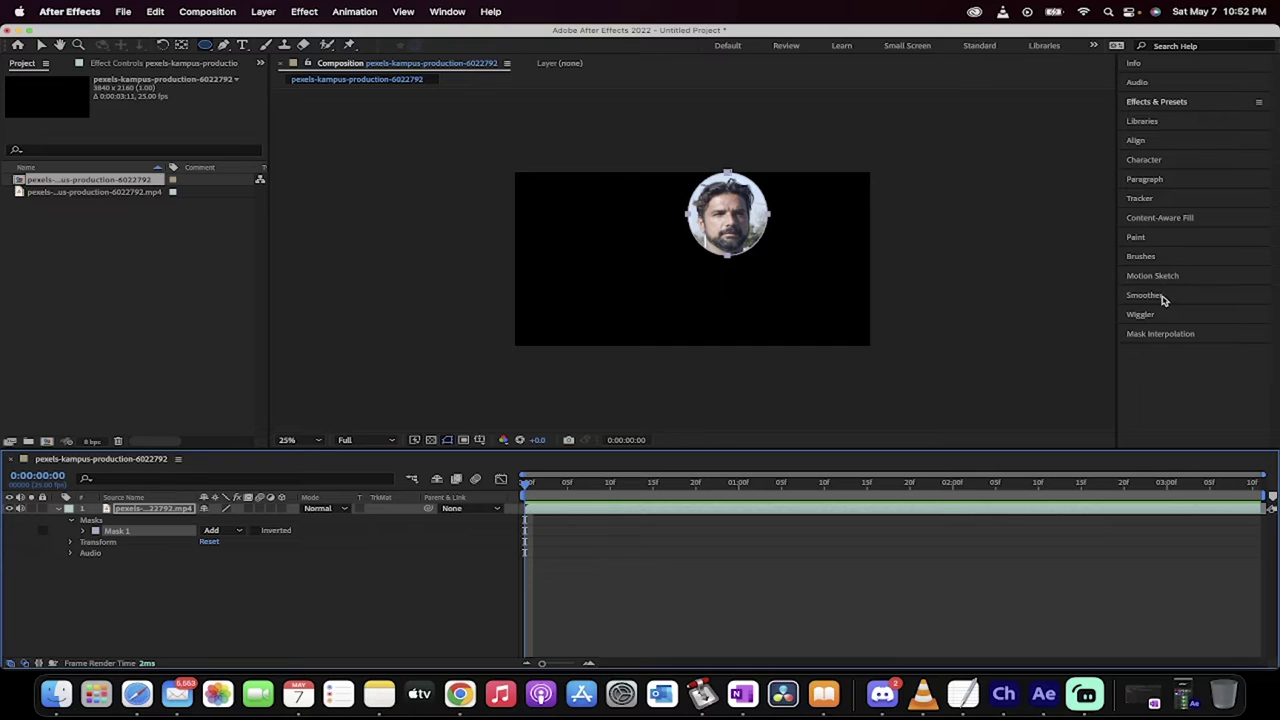
pyautogui.click(1140, 199)
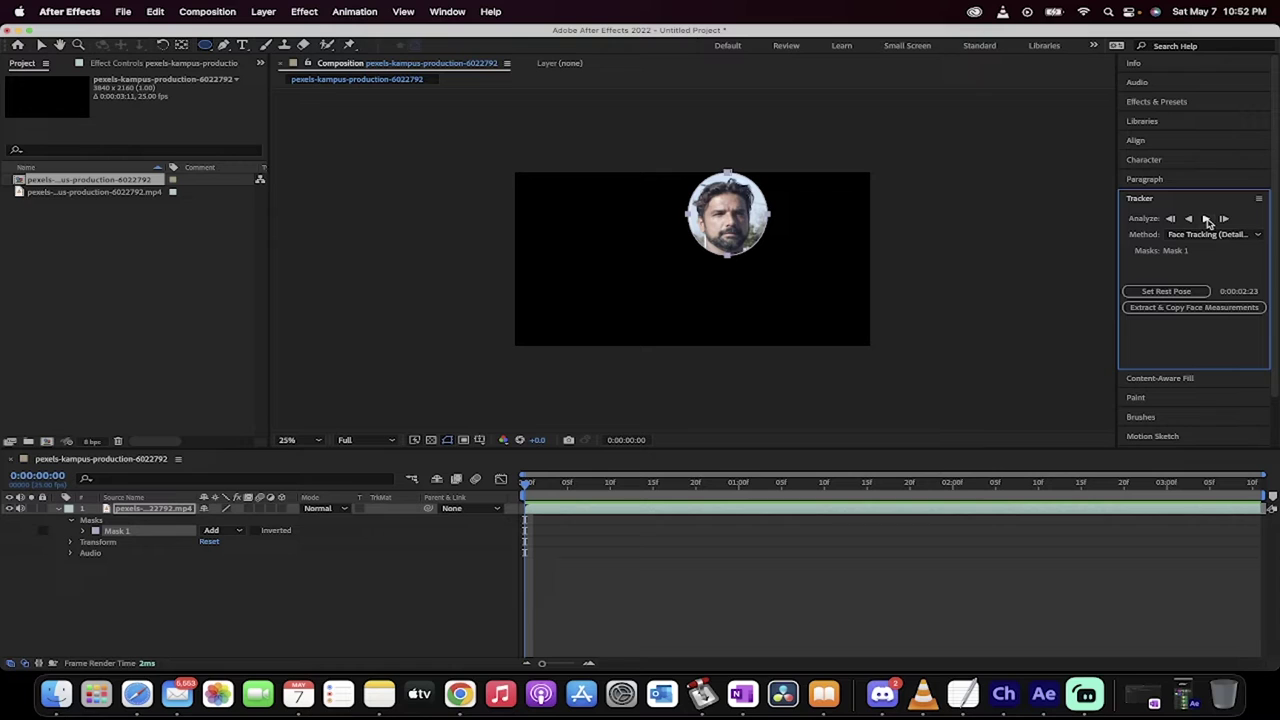
pyautogui.click(1207, 219)
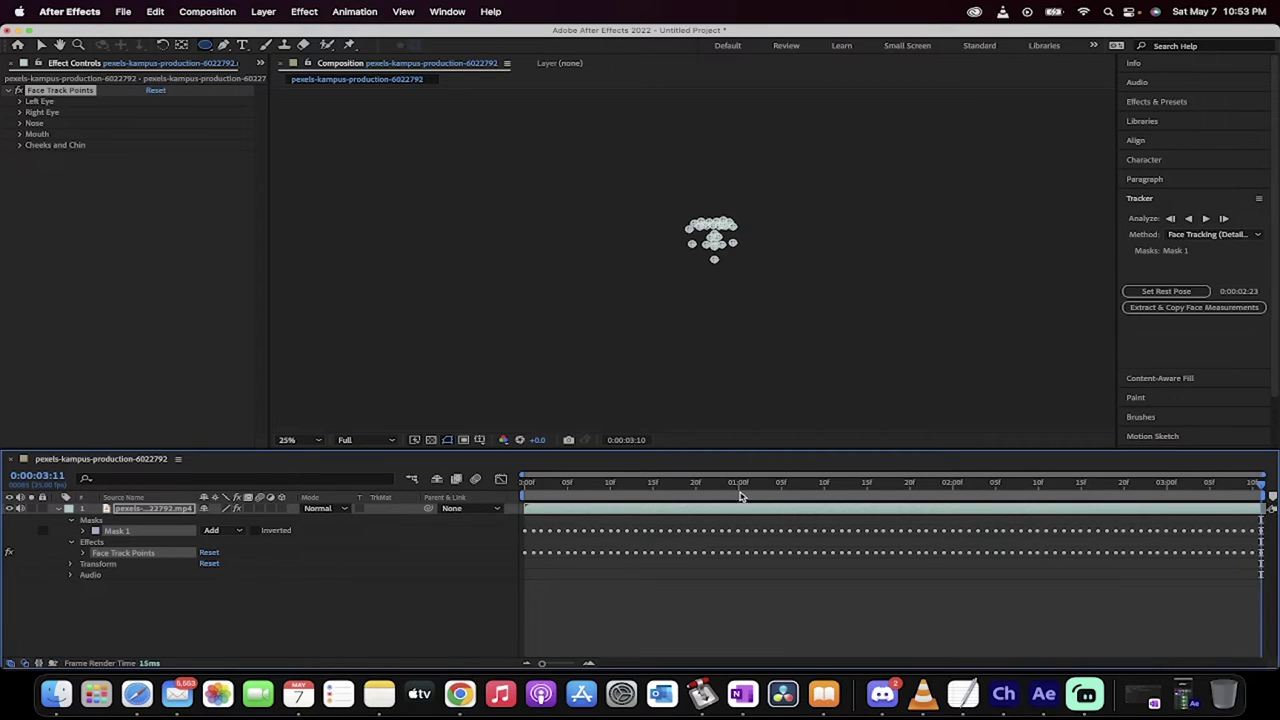
# - Set Mask 1's mode to None so the full footage shows
pyautogui.moveTo(737, 500); pyautogui.dragTo(524, 490)
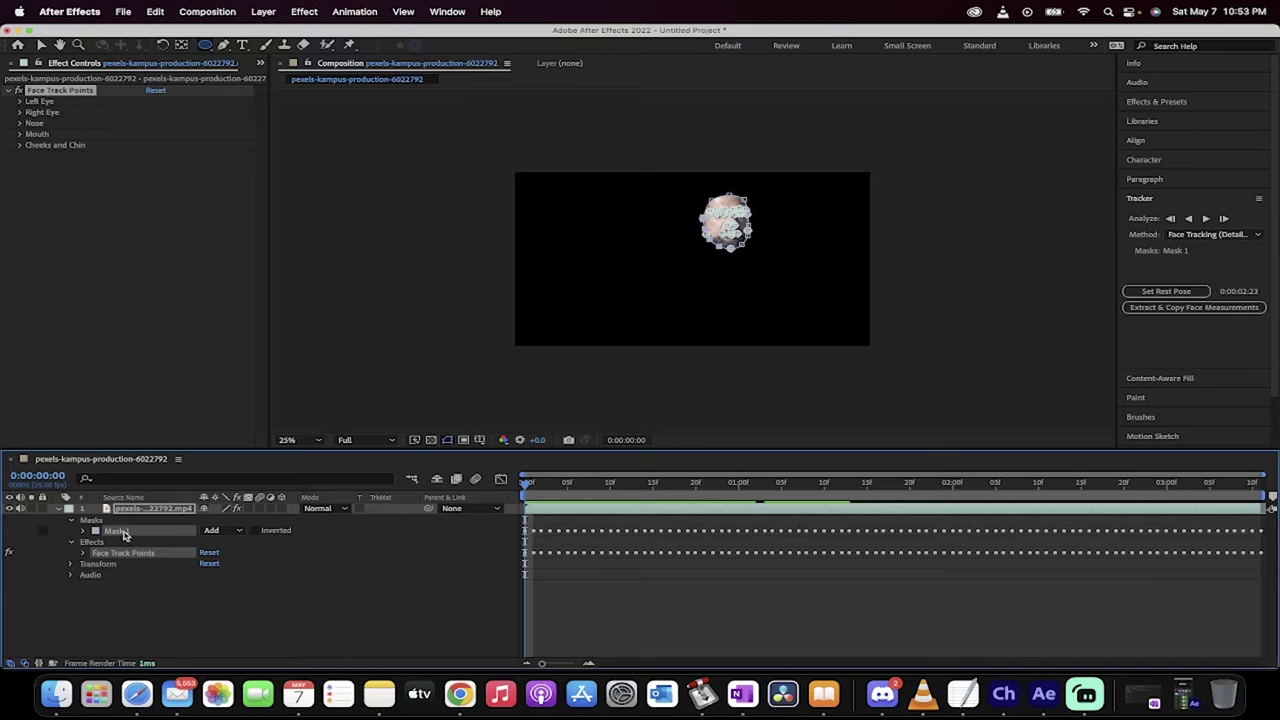
pyautogui.click(213, 530)
pyautogui.click(236, 546)
# - Preview the face tracking, zooming the viewer to 50% and back to 25%
pyautogui.moveTo(527, 490); pyautogui.dragTo(559, 487)
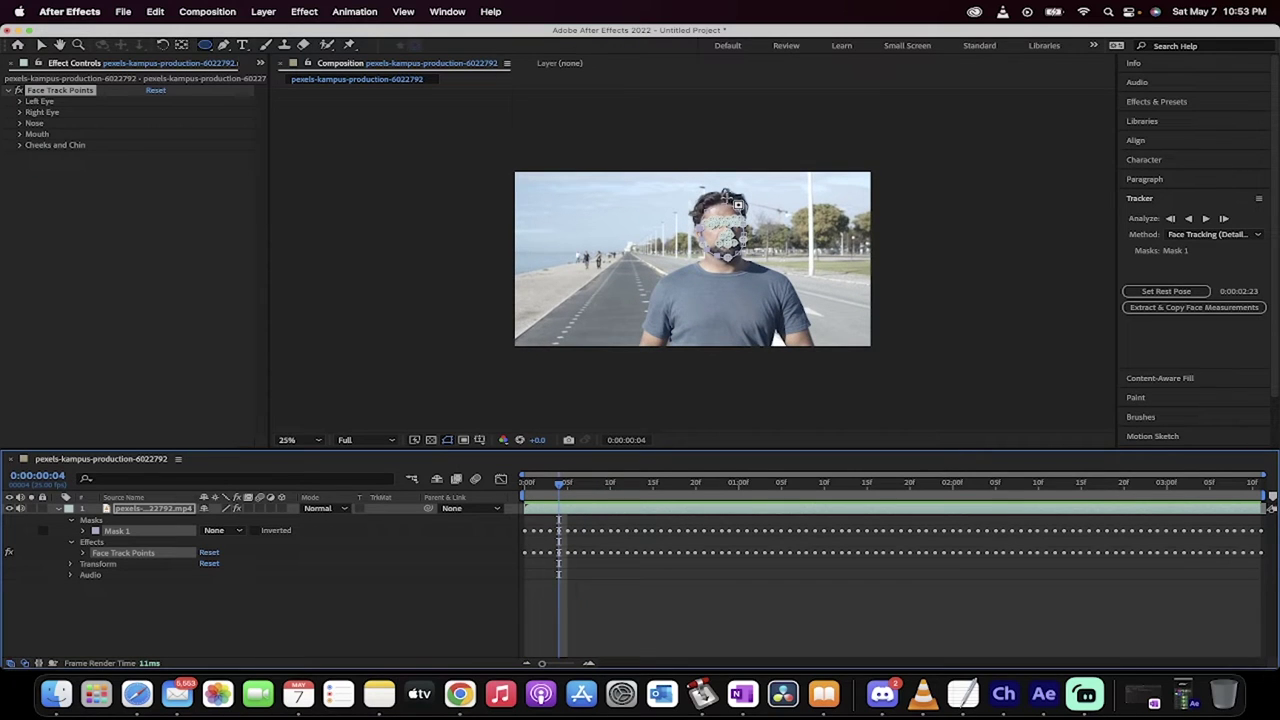
pyautogui.press('.')
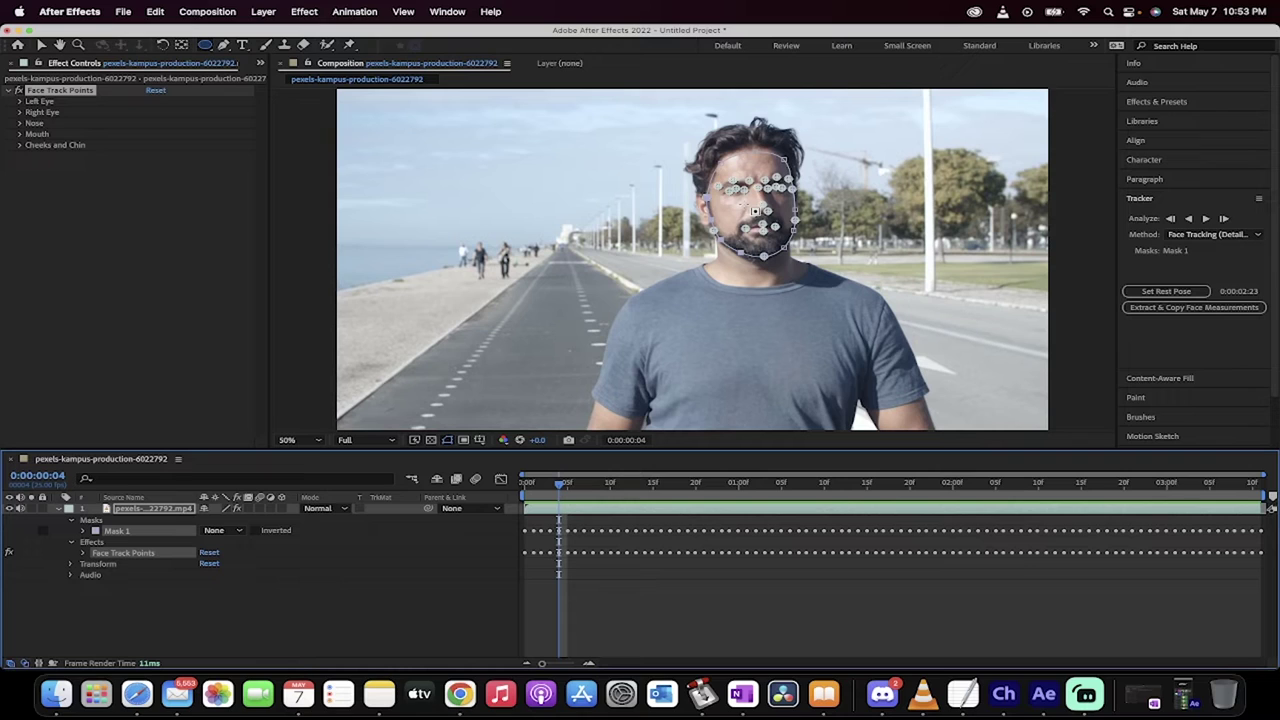
pyautogui.click(40, 46)
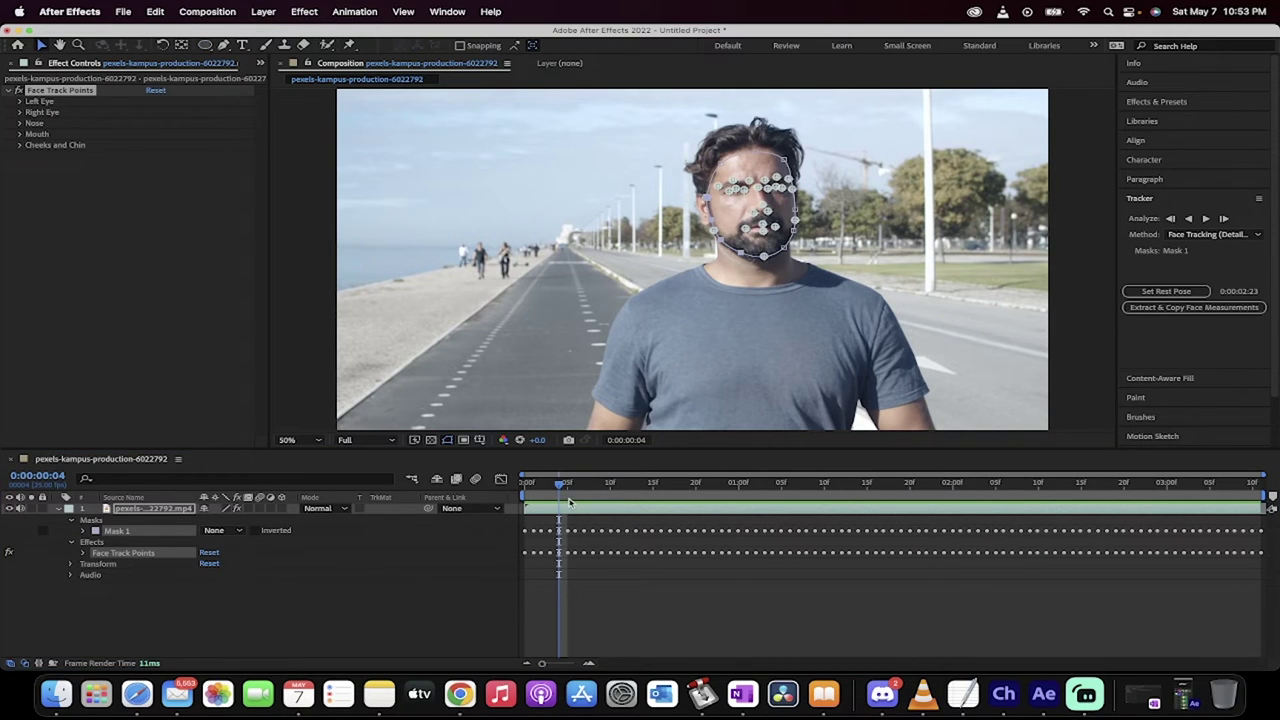
pyautogui.press('space')
pyautogui.click(522, 487)
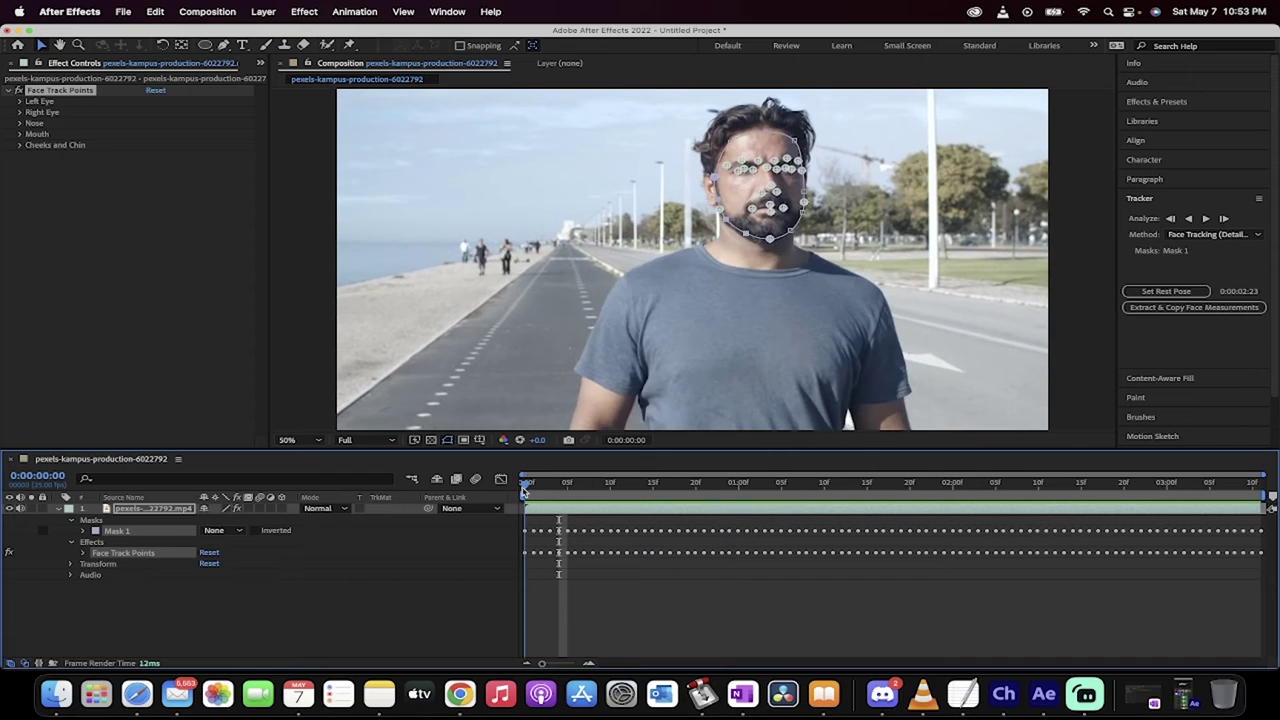
pyautogui.press('space')
pyautogui.press('space')
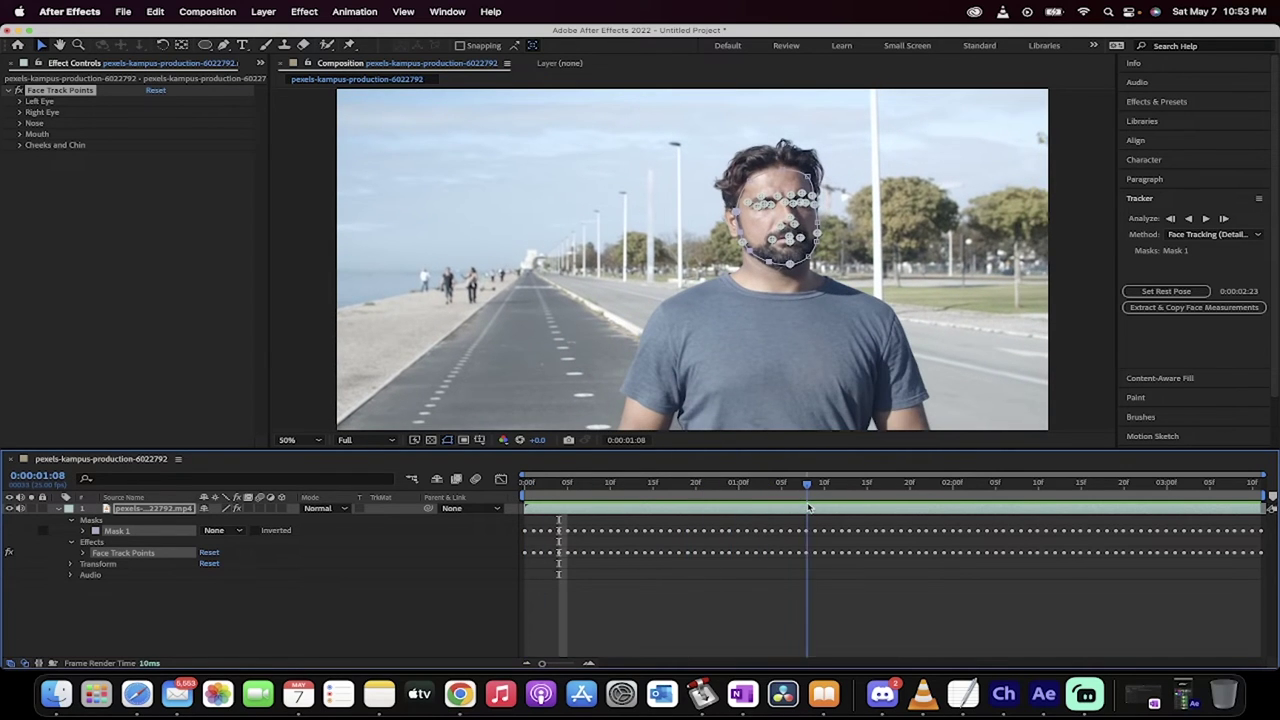
pyautogui.press(',')
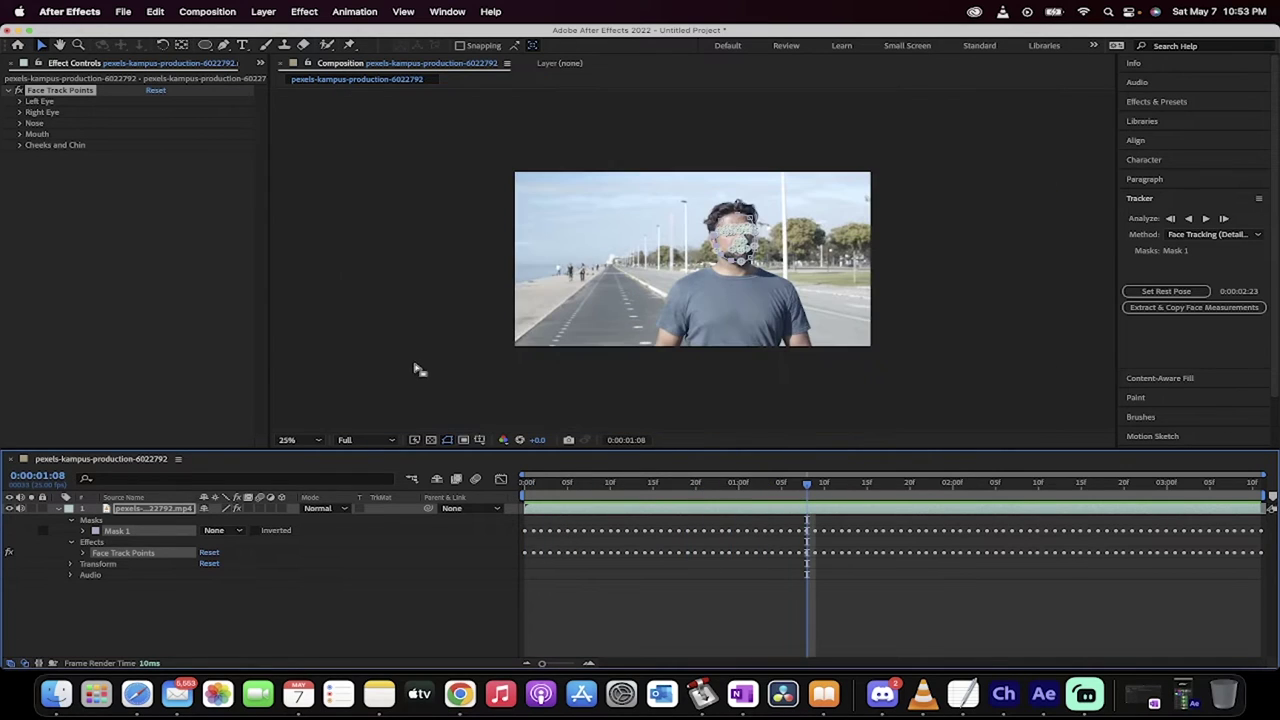
# - Deselect the layer to hide face points and move the playhead to 0:00:02:18
pyautogui.click(326, 180)
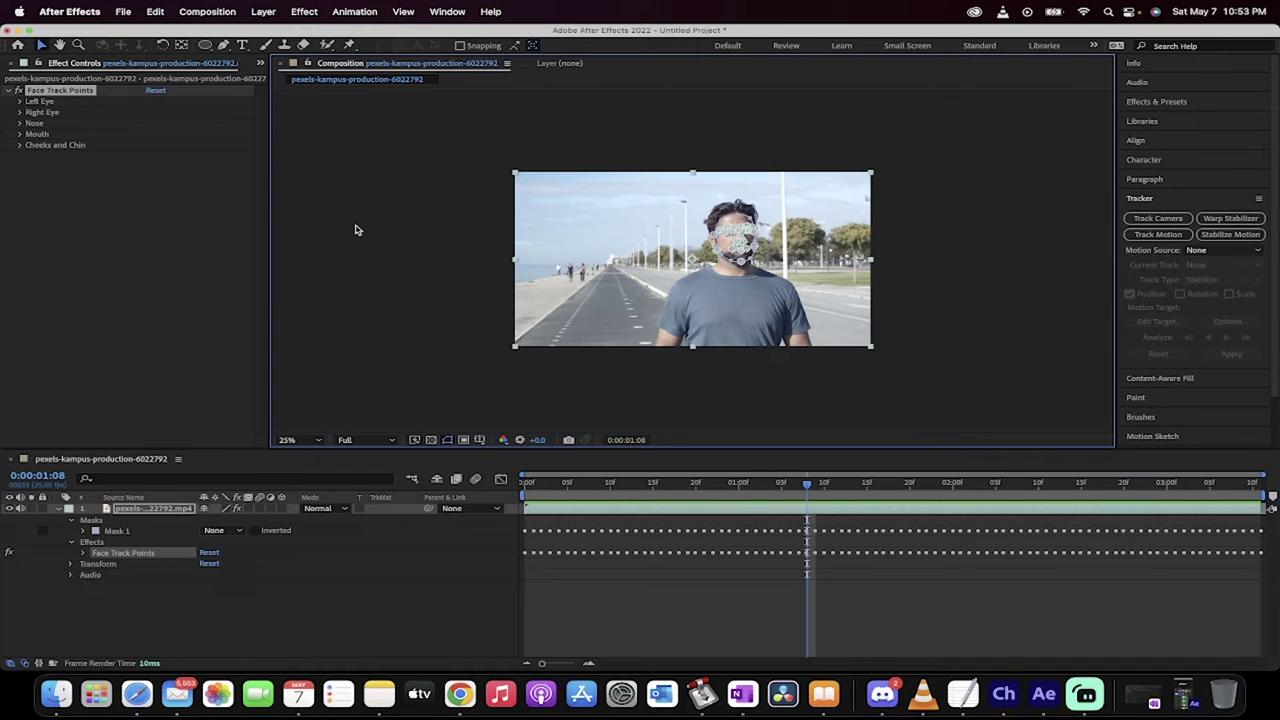
pyautogui.click(355, 230)
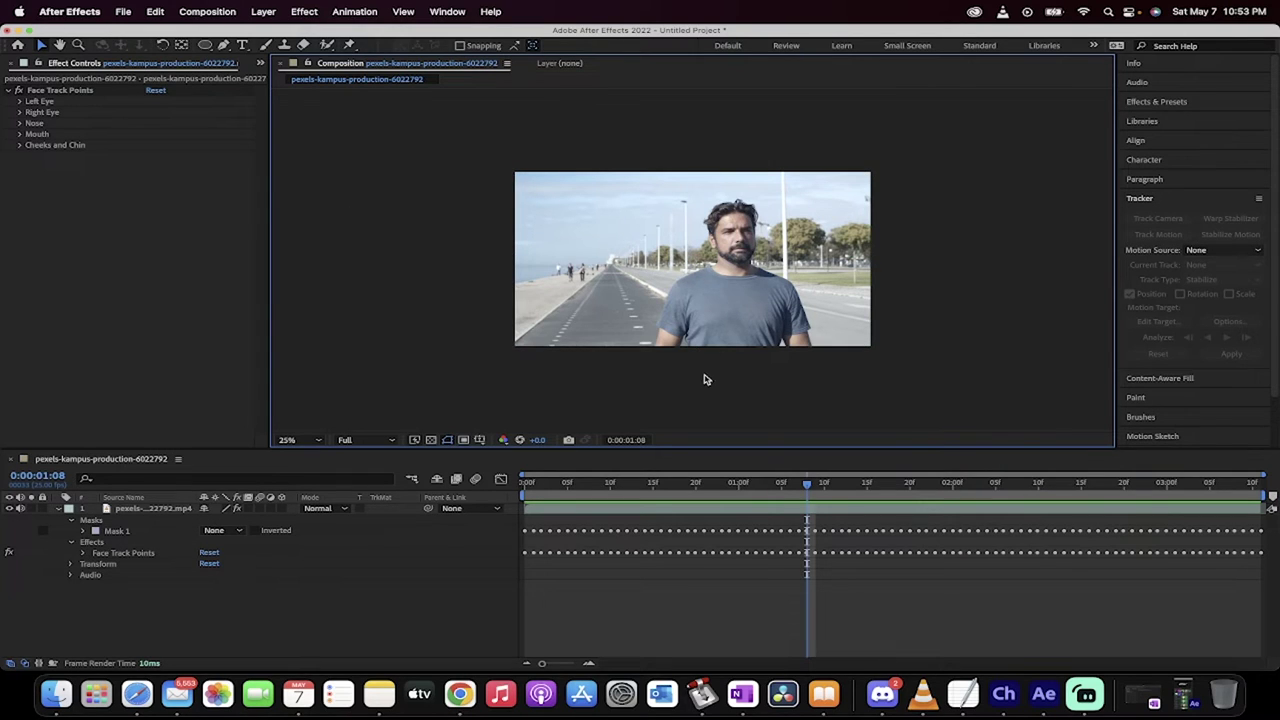
pyautogui.moveTo(807, 485); pyautogui.dragTo(1113, 481)
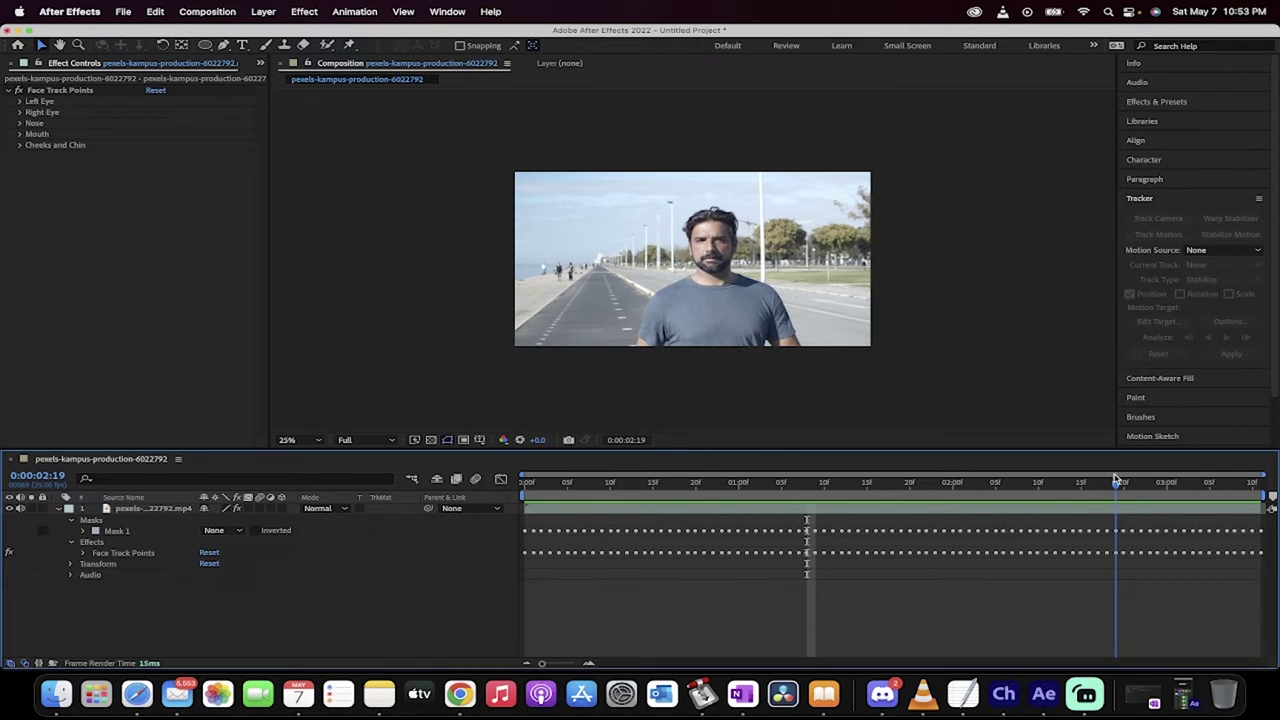
pyautogui.moveTo(1116, 481)
pyautogui.mouseDown()
pyautogui.moveTo(1132, 487)
pyautogui.moveTo(1118, 487)
pyautogui.mouseUp()
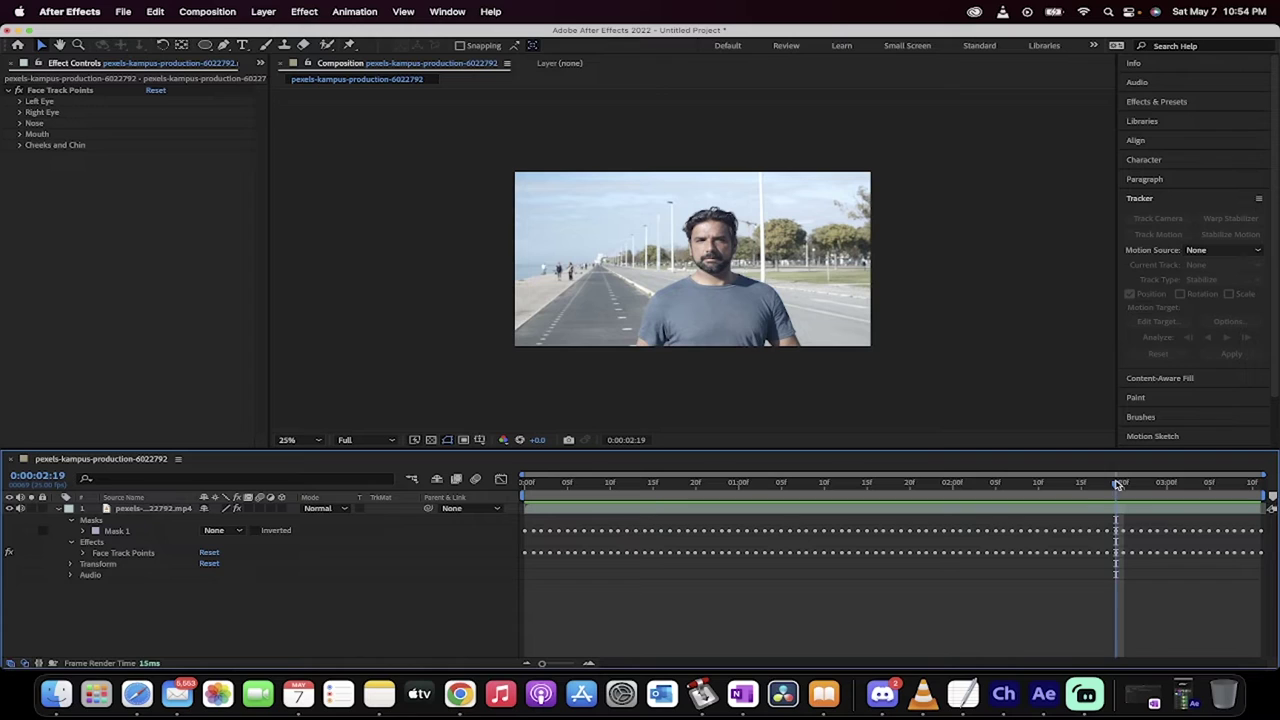
pyautogui.moveTo(1118, 484); pyautogui.dragTo(1107, 485)
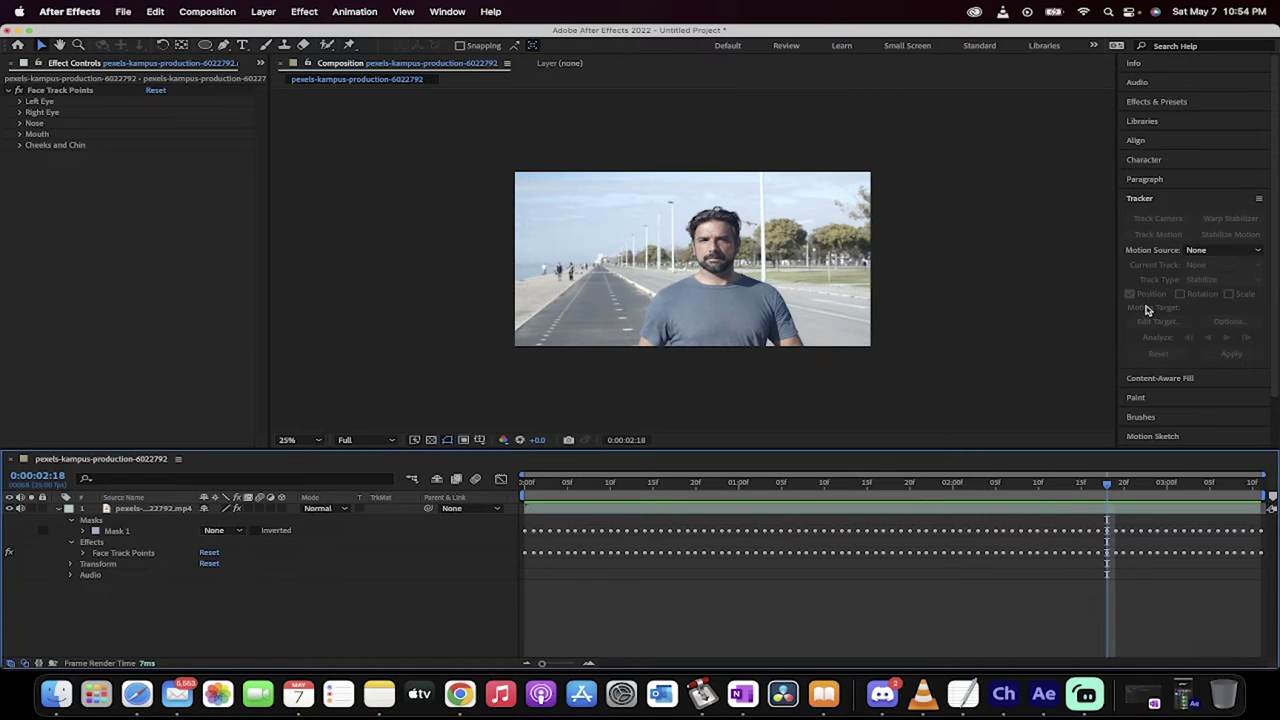
pyautogui.click(1150, 200)
pyautogui.click(1151, 201)
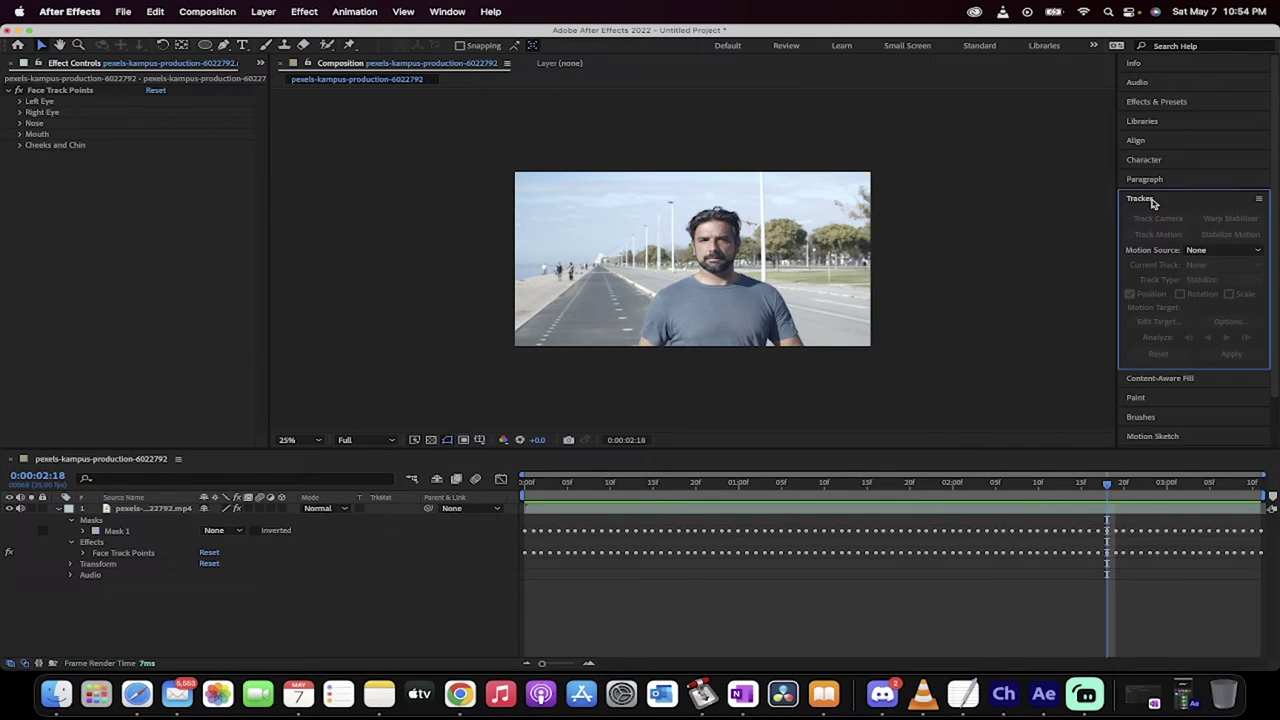
pyautogui.scroll(-2, 1176, 340)
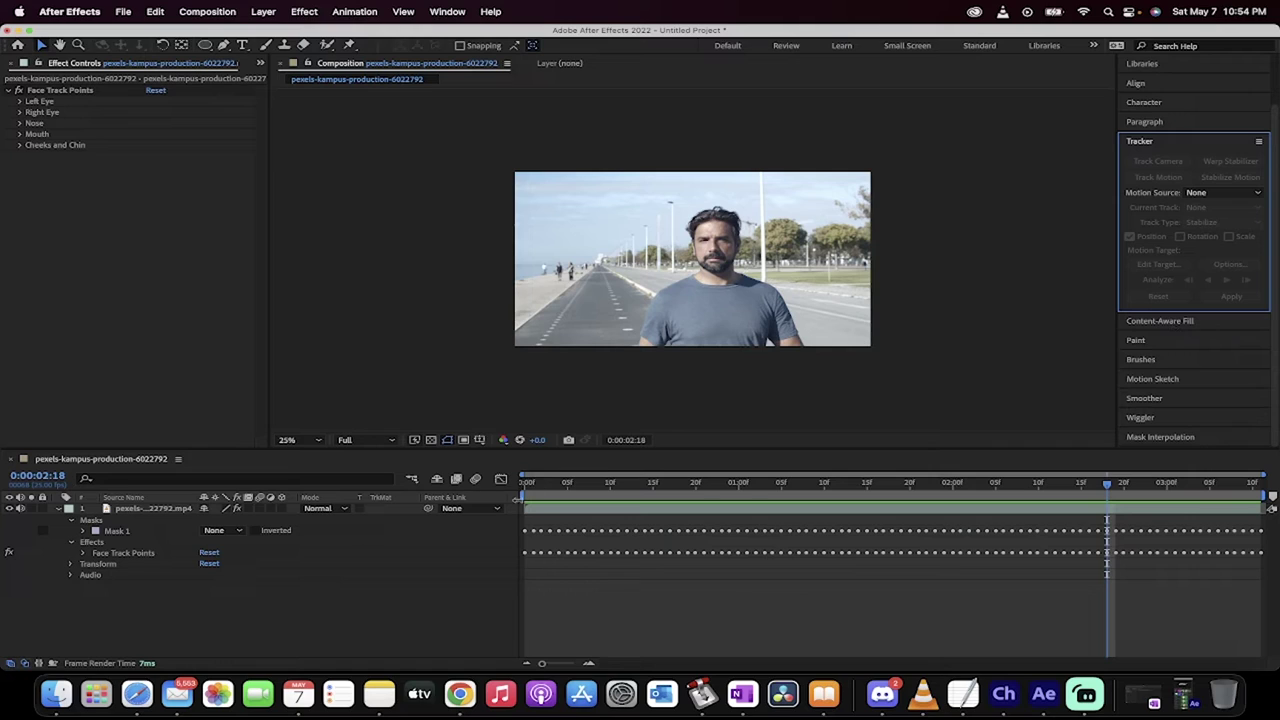
# - Set the rest pose at 0:00:02:18 and extract and copy face measurements onto the layer
pyautogui.click(118, 538)
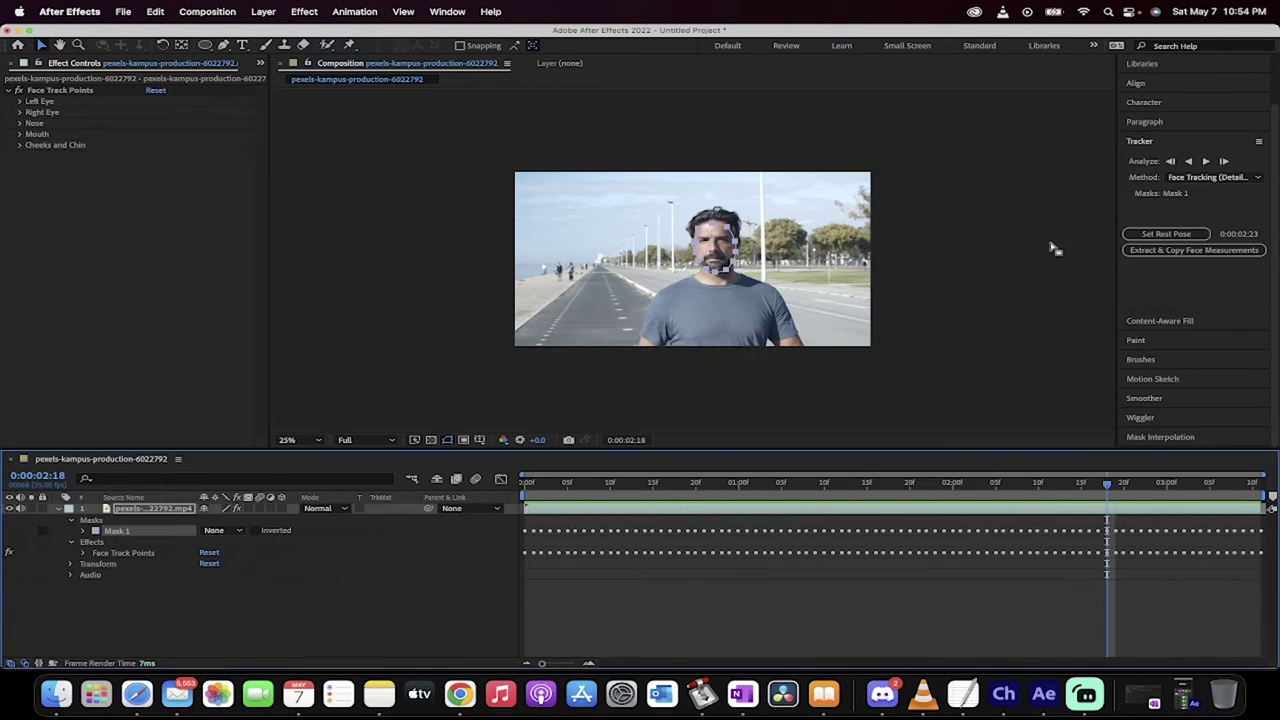
pyautogui.click(1160, 236)
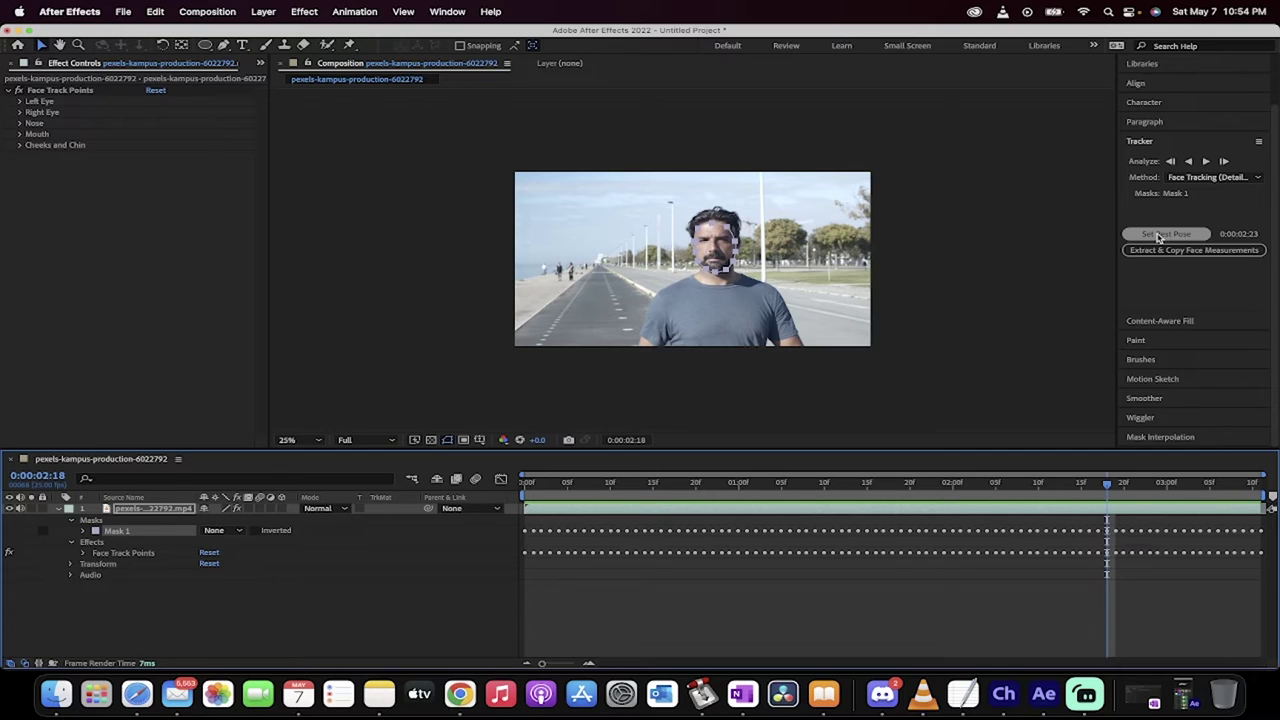
pyautogui.click(1158, 236)
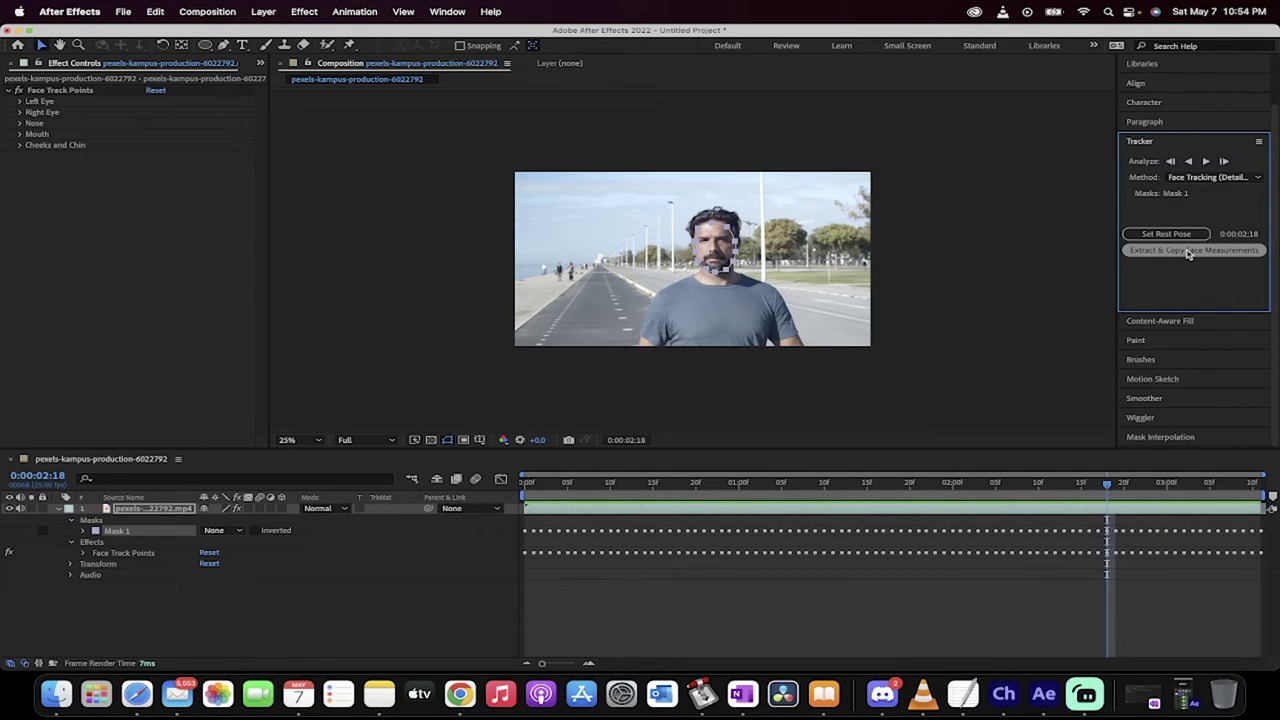
pyautogui.click(1188, 252)
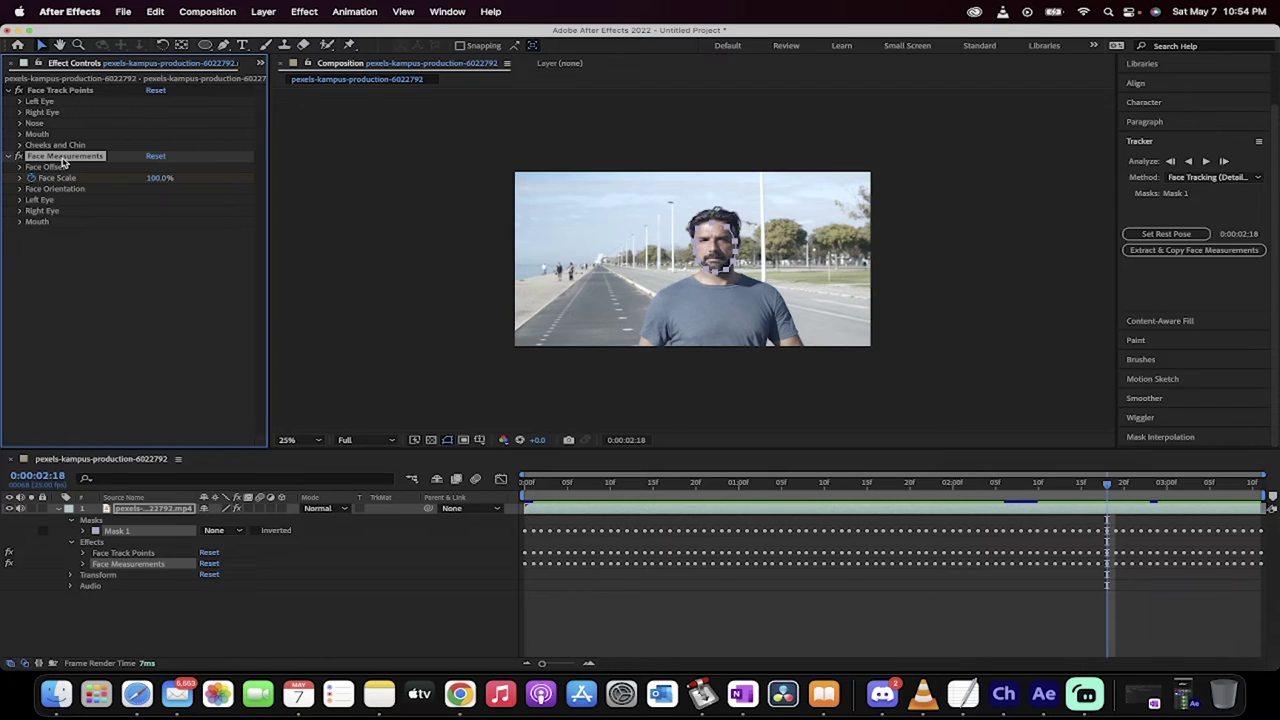
# - Inspect the Face Offset X, Y, Z values and return the playhead to 0:00:00:00
pyautogui.click(18, 168)
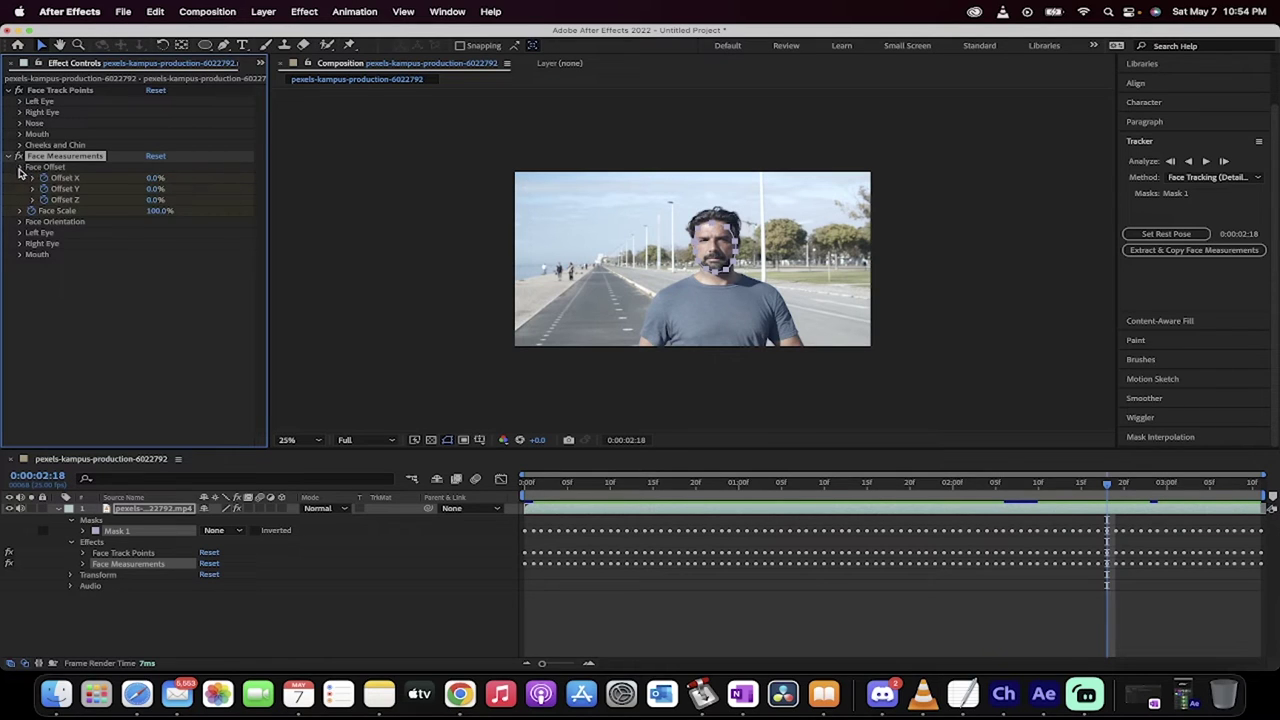
pyautogui.click(18, 168)
pyautogui.click(567, 485)
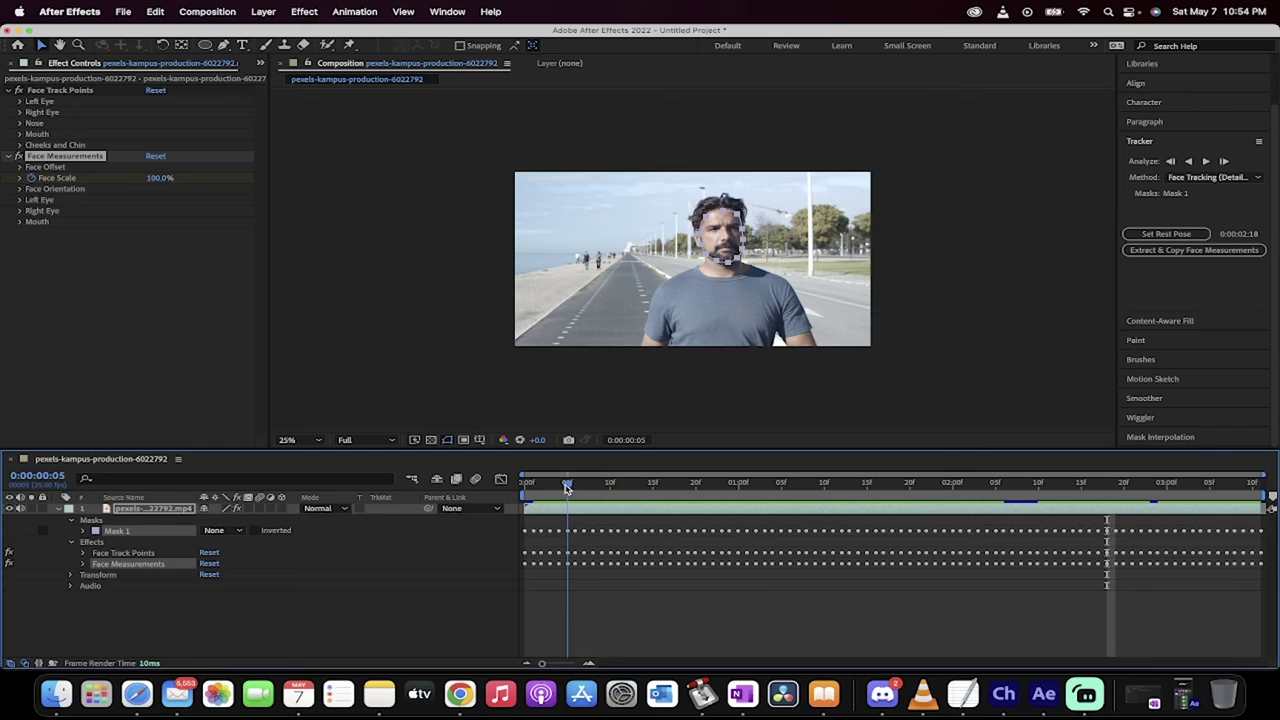
pyautogui.moveTo(567, 487); pyautogui.dragTo(524, 486)
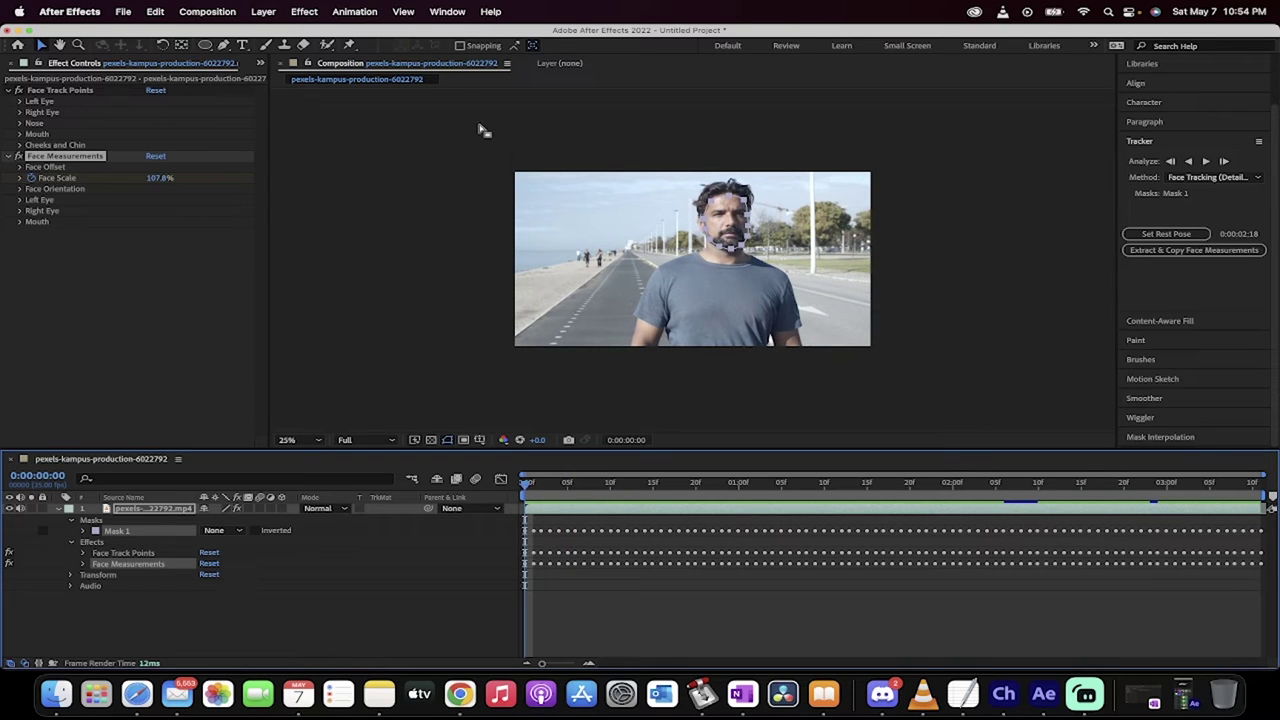
# - Open Motion Bro via Window > Extensions, then open and close its settings
pyautogui.click(448, 11)
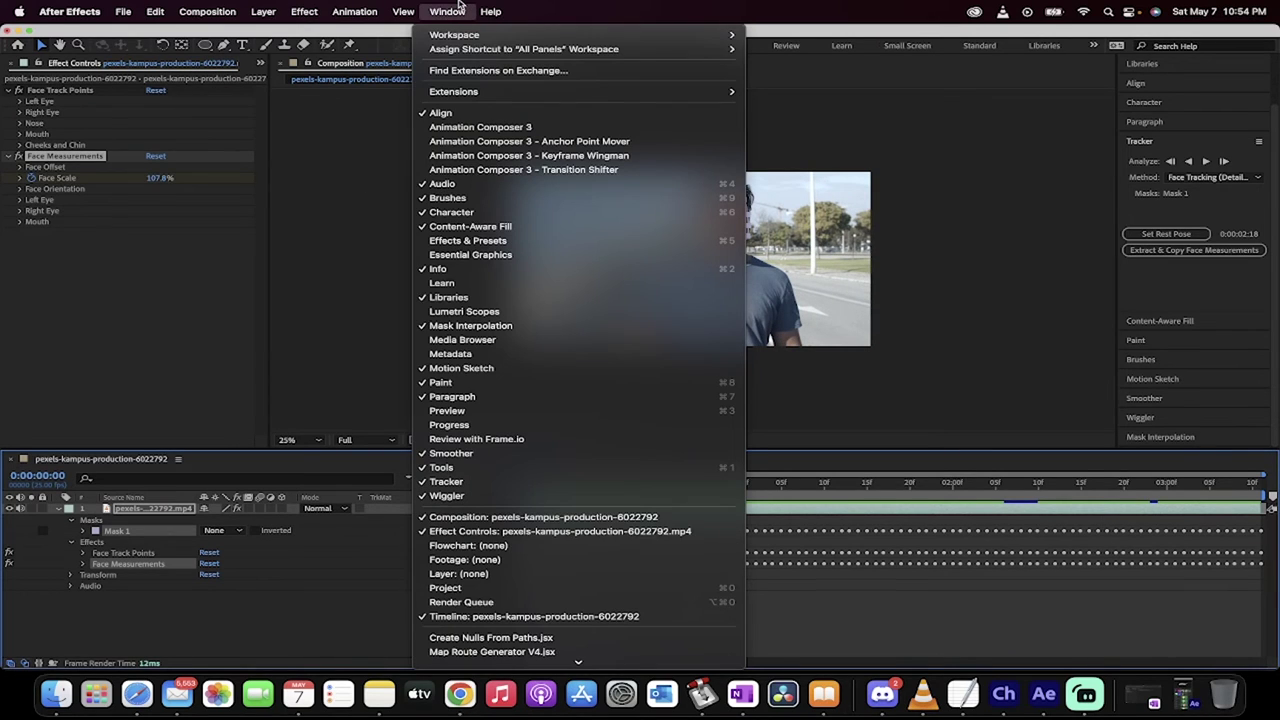
pyautogui.moveTo(477, 92)
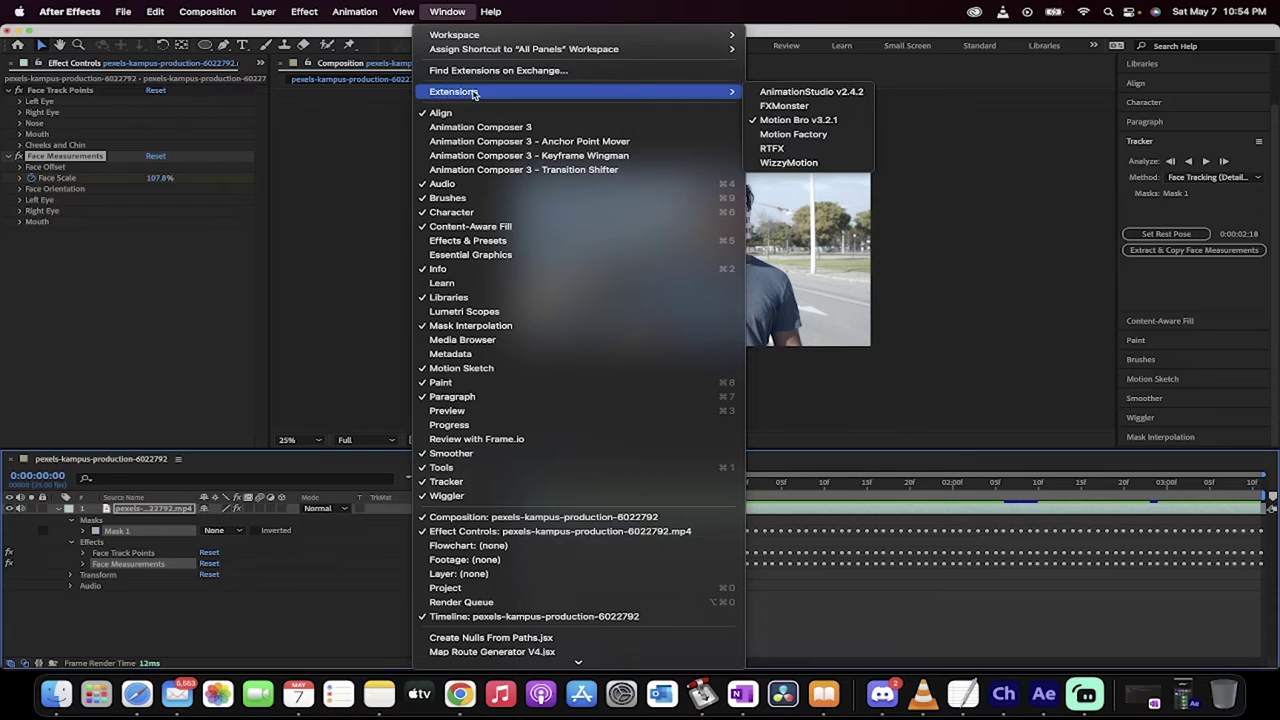
pyautogui.click(832, 120)
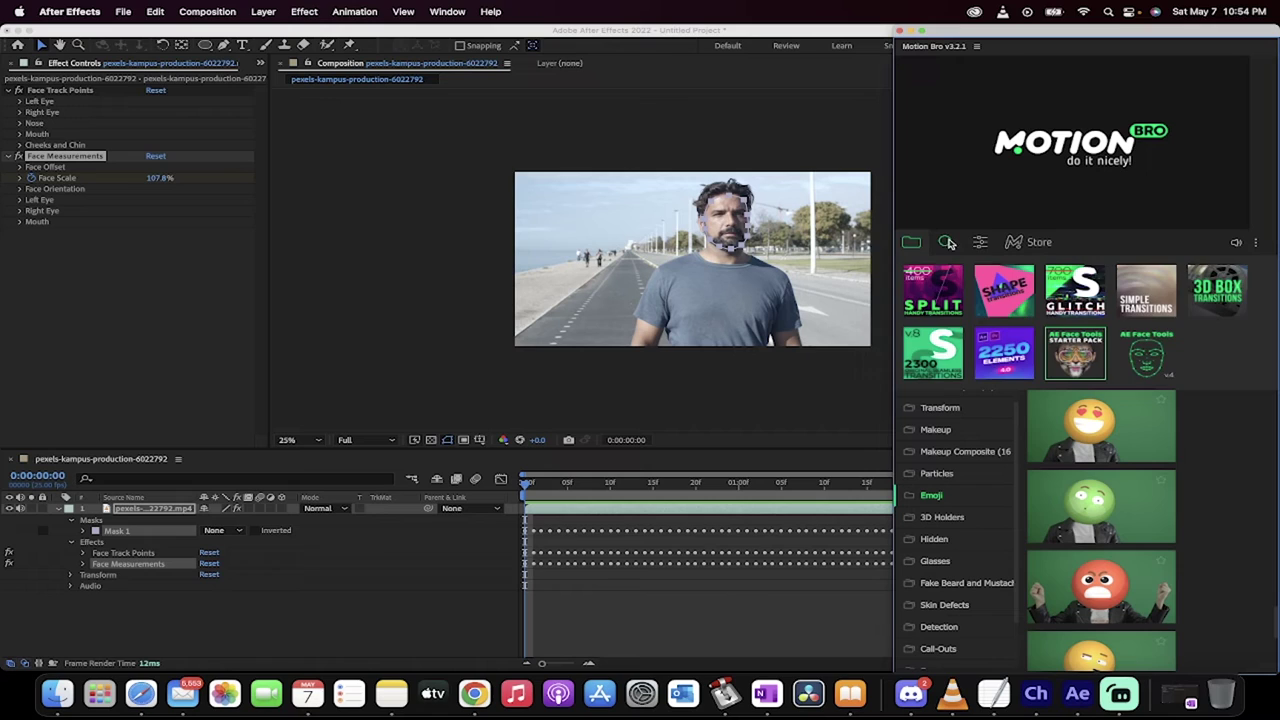
pyautogui.click(980, 243)
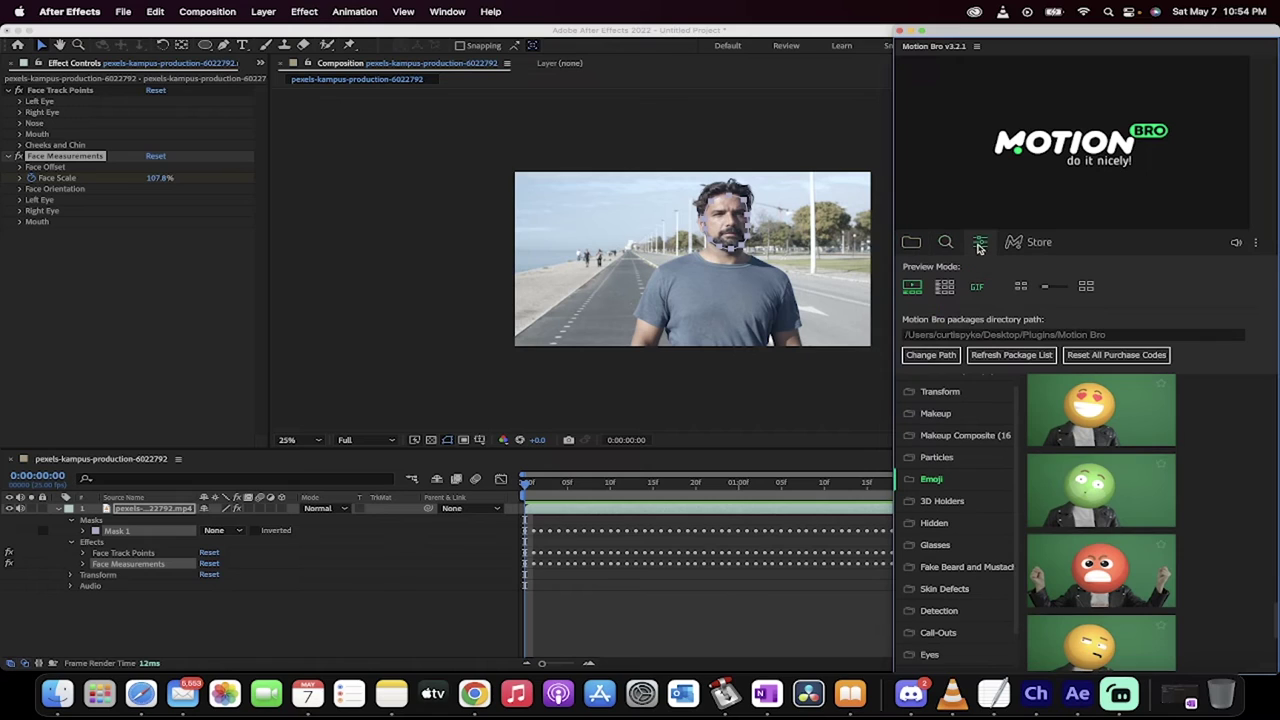
pyautogui.click(914, 244)
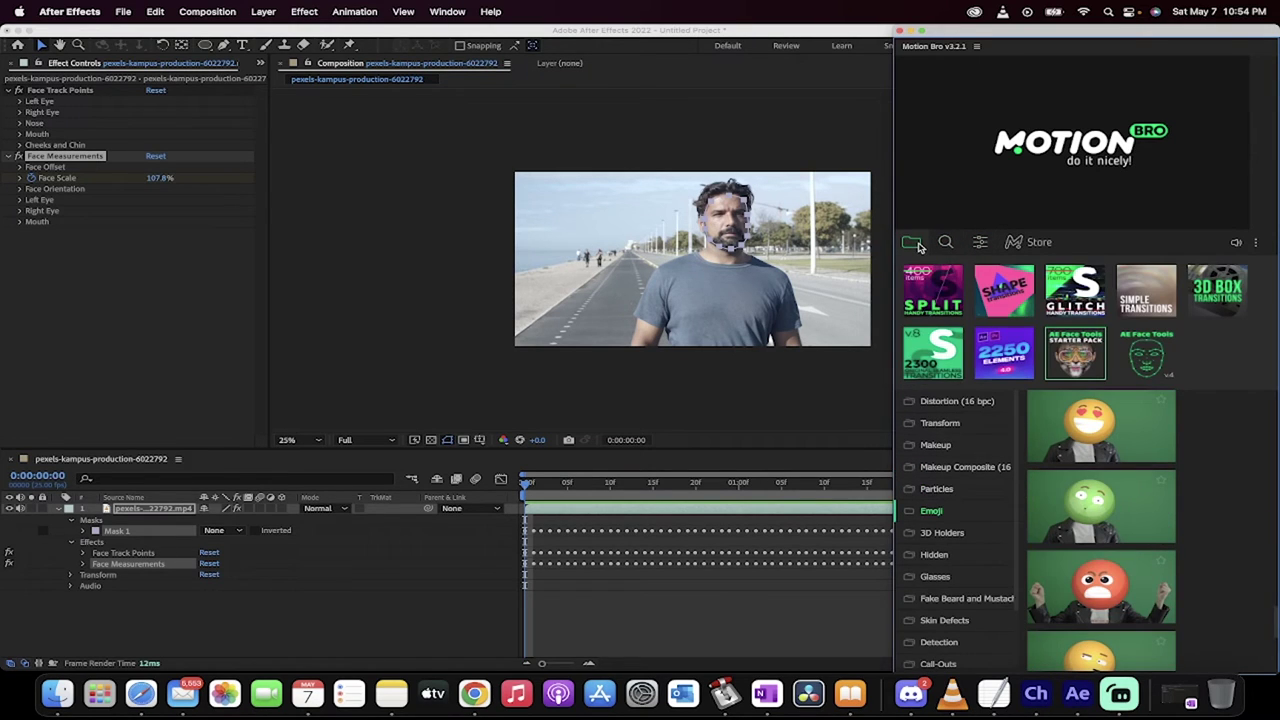
# - Open the AE Face Tools Starter Pack, collapse Distortion, and browse down to the Emoji presets
pyautogui.moveTo(1088, 376)
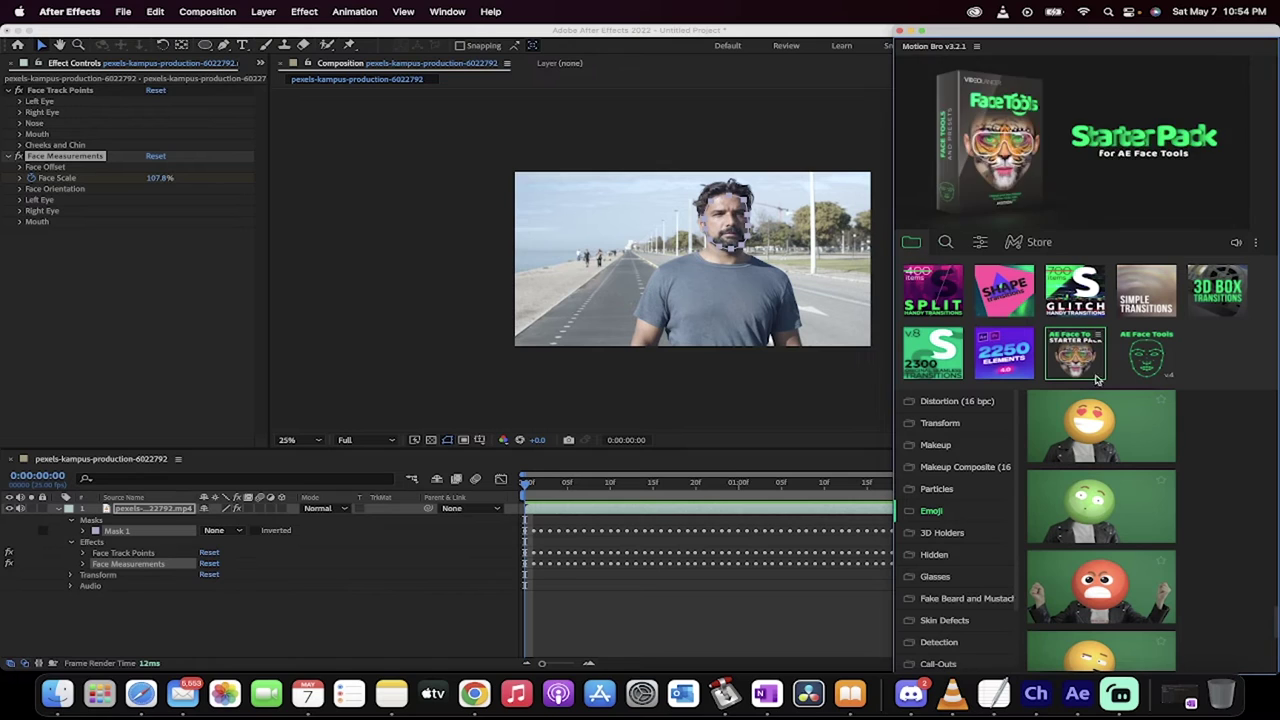
pyautogui.click(1077, 352)
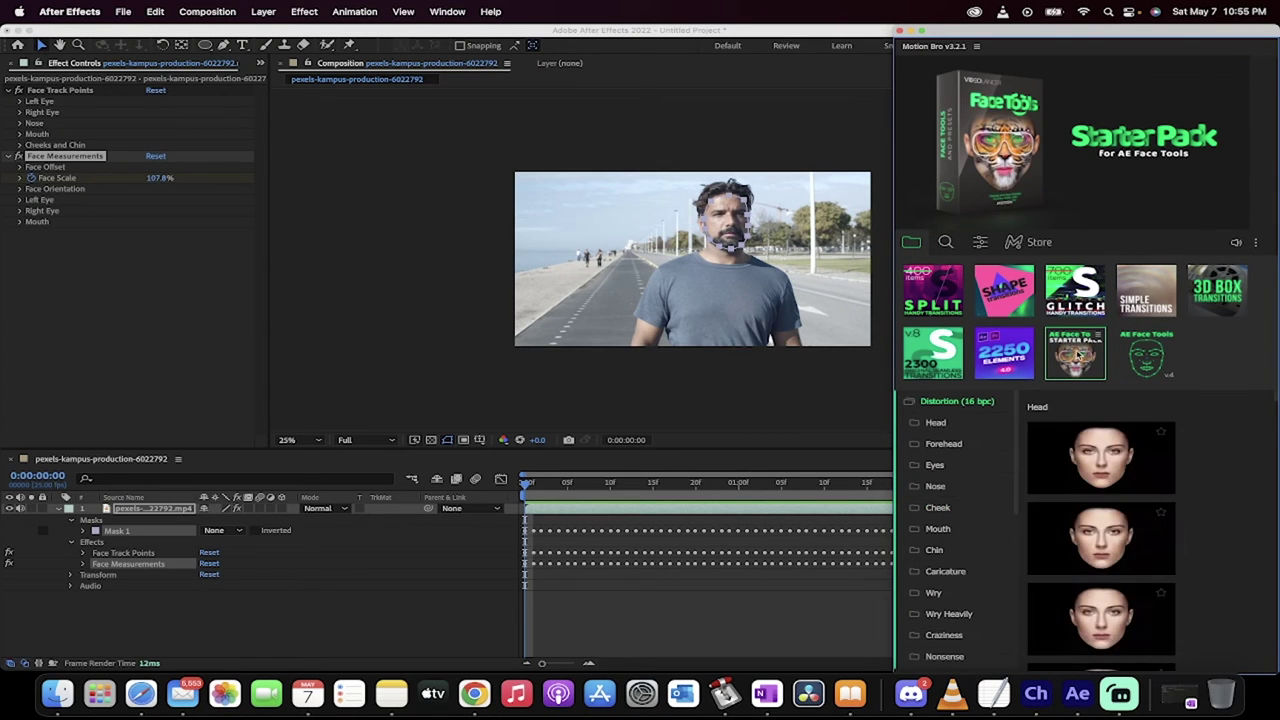
pyautogui.moveTo(1080, 376)
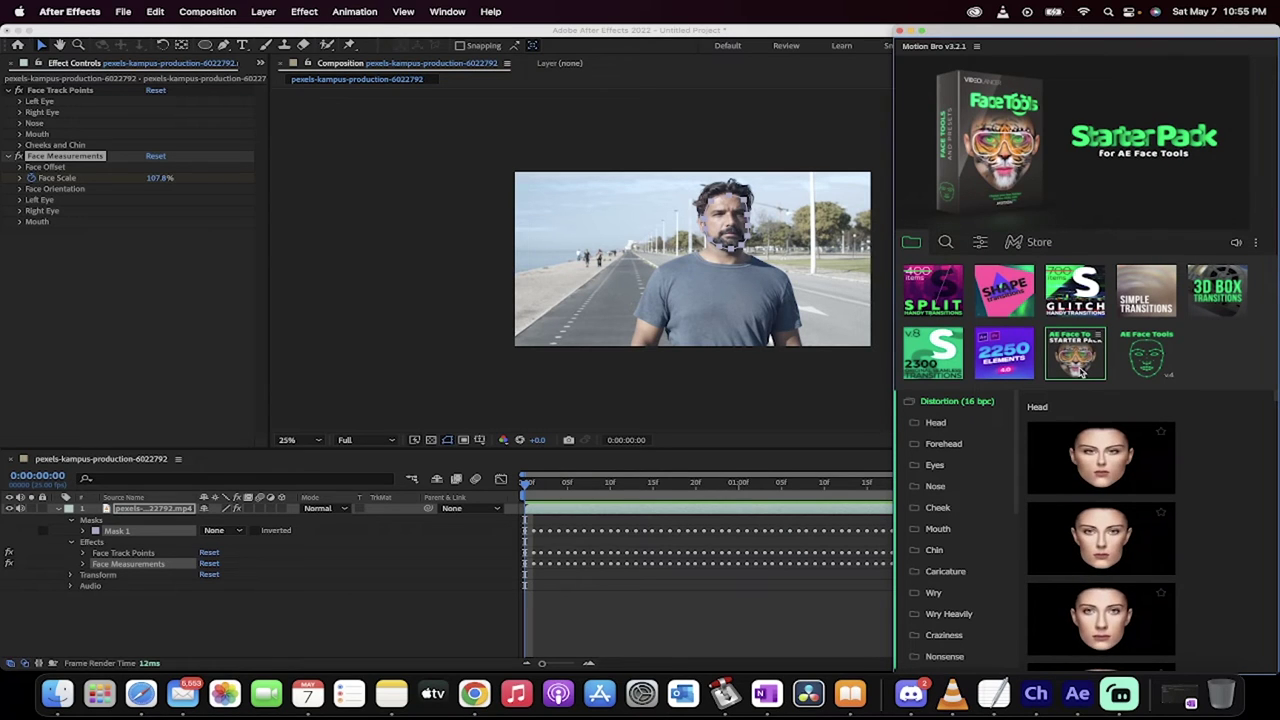
pyautogui.click(962, 403)
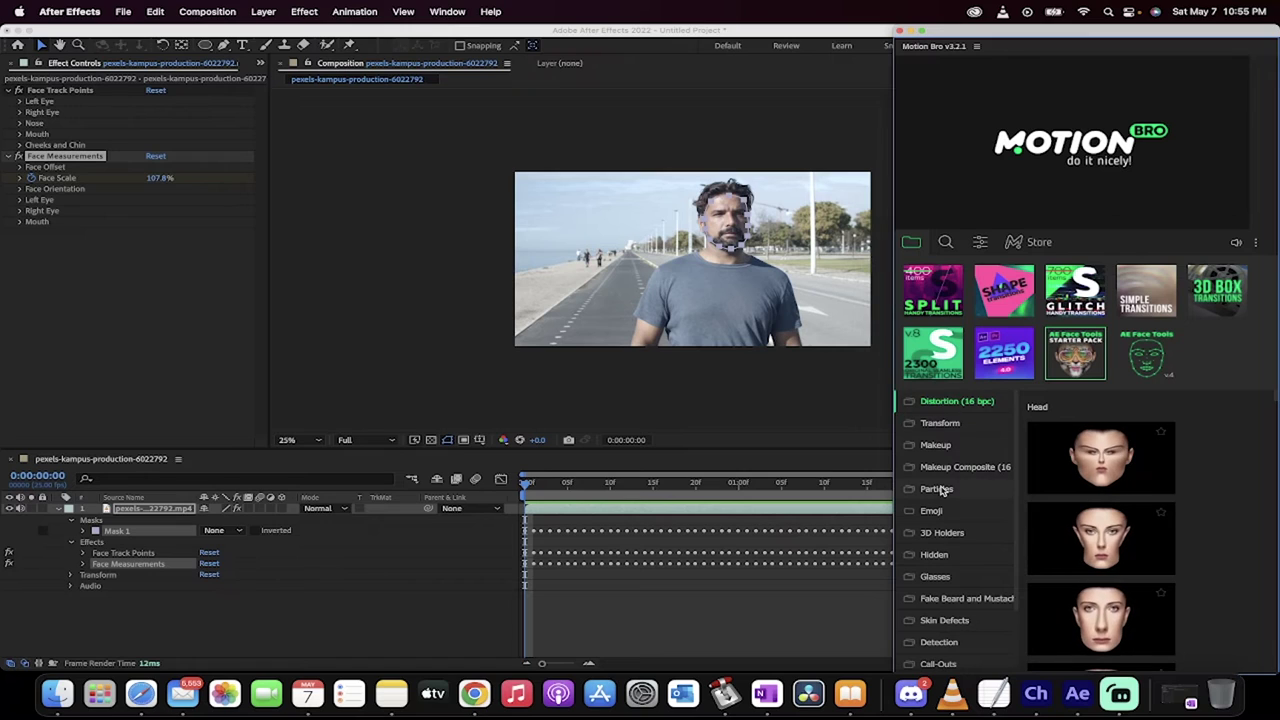
pyautogui.scroll(-3, 940, 489)
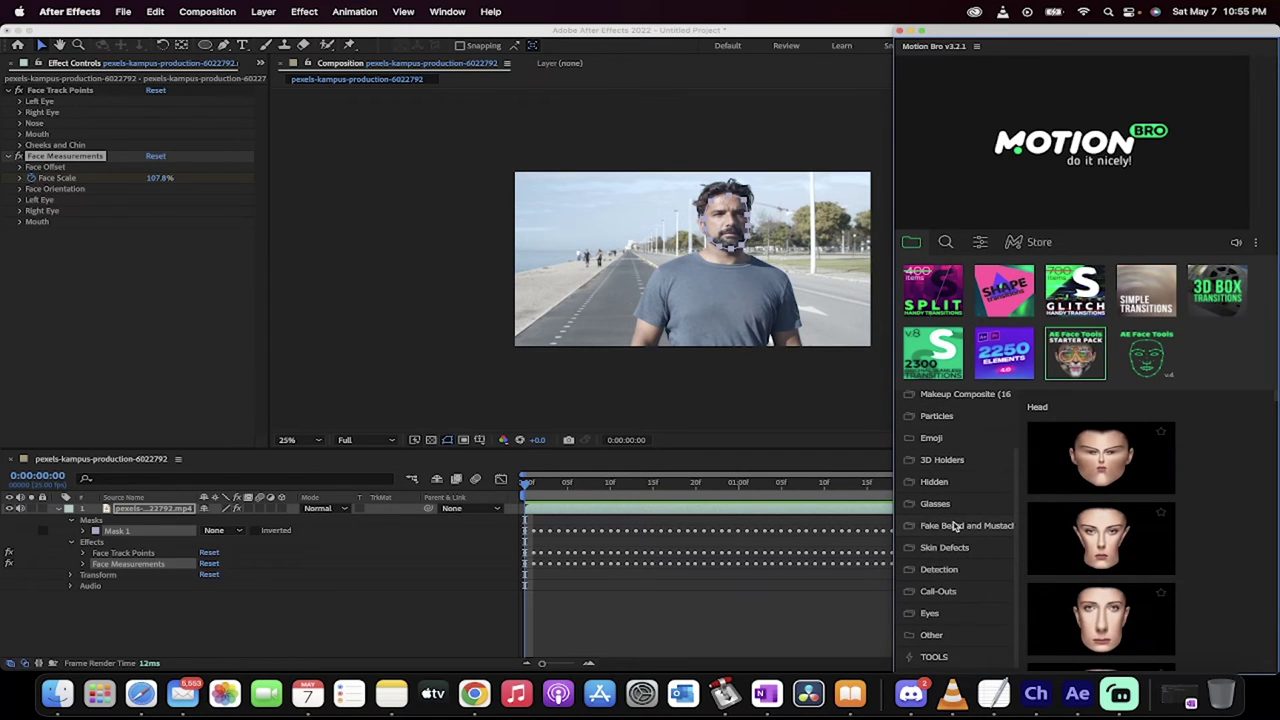
pyautogui.scroll(3, 945, 520)
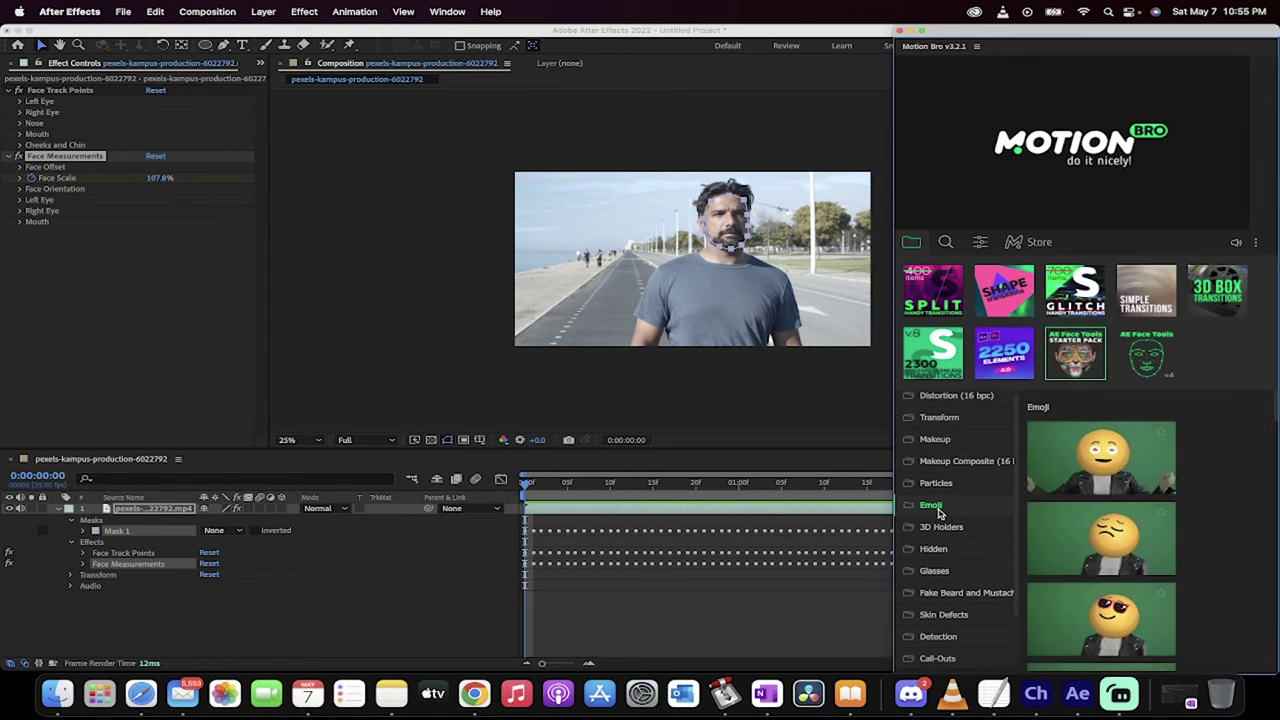
pyautogui.scroll(-3, 1160, 530)
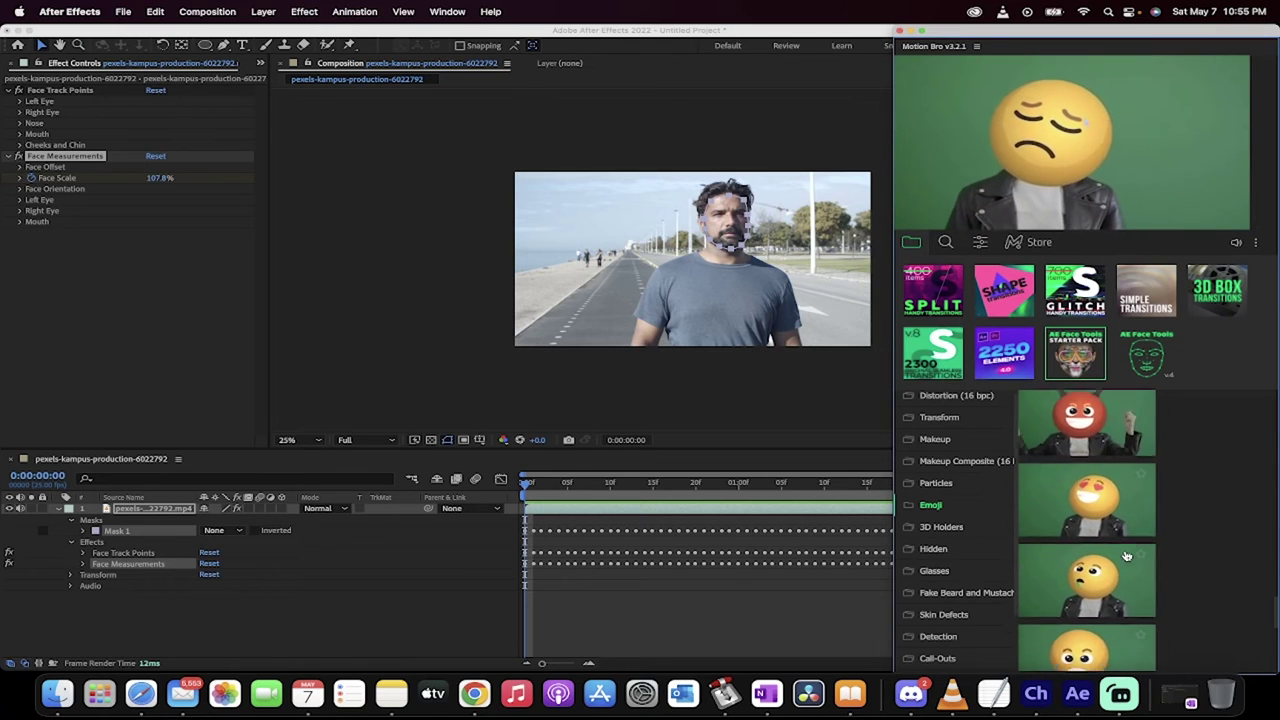
pyautogui.moveTo(1090, 473)
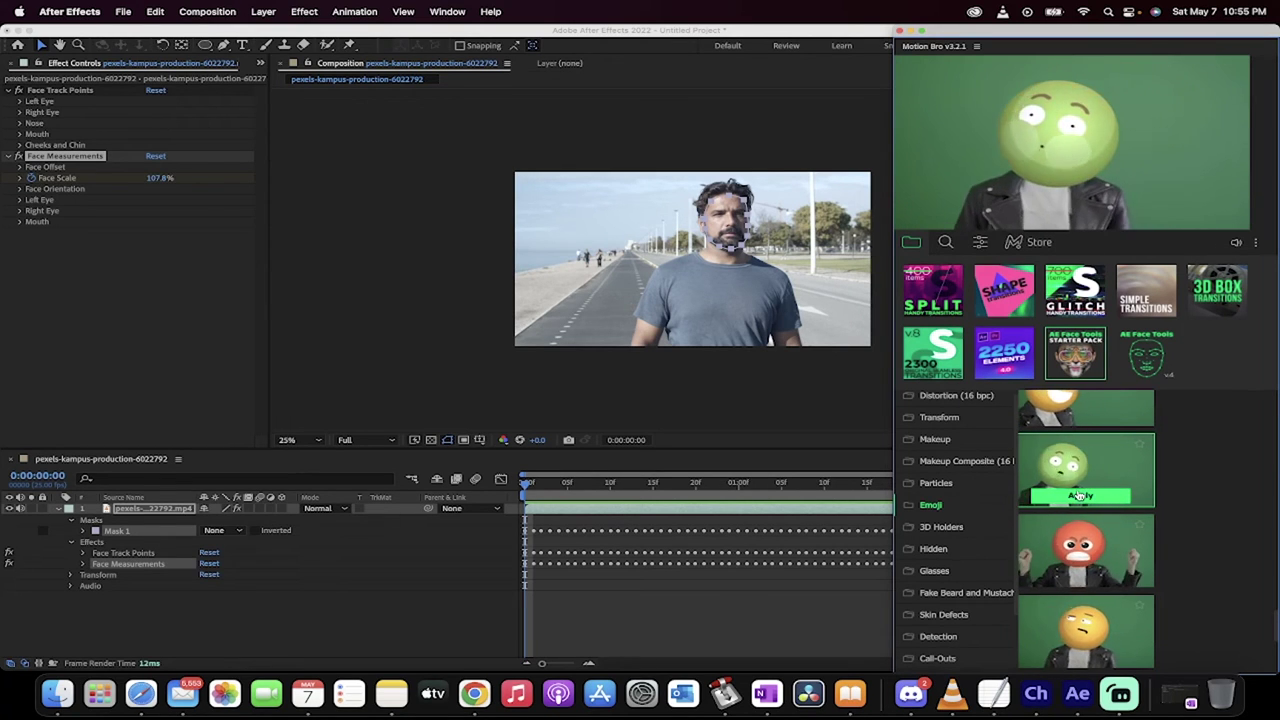
# - Apply the Vomit emoji preset, close Motion Bro, and preview a later frame
pyautogui.click(1072, 497)
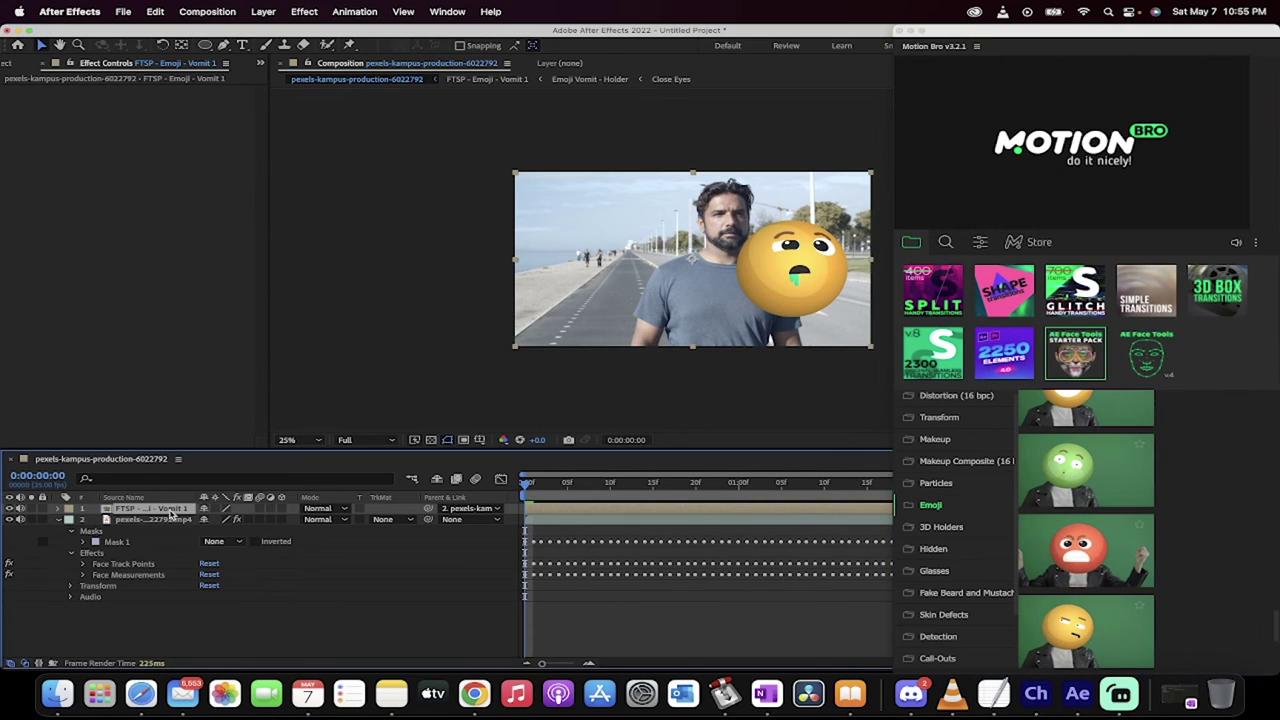
pyautogui.click(899, 32)
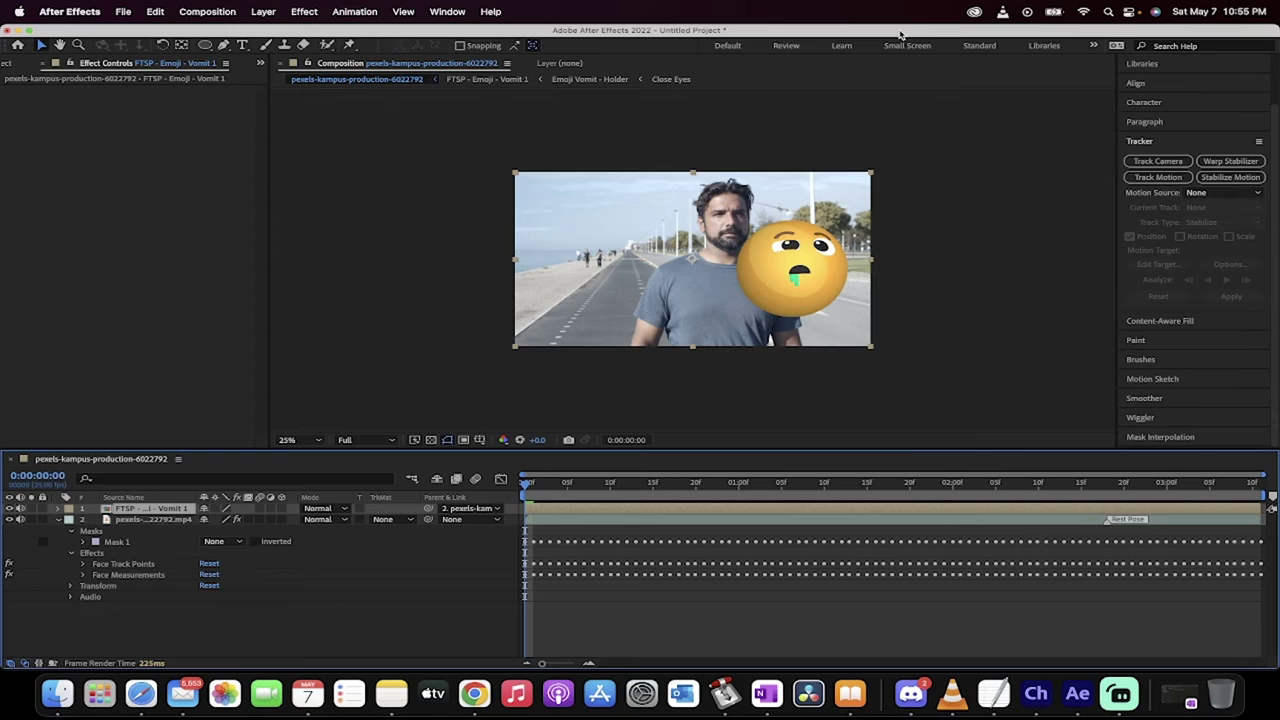
pyautogui.moveTo(526, 486); pyautogui.dragTo(476, 480)
# - Return to the composition start and reselect the FTSP - Emoji - Vomit 1 layer
pyautogui.click(165, 519)
pyautogui.click(170, 510)
pyautogui.click(12, 64)
pyautogui.click(120, 63)
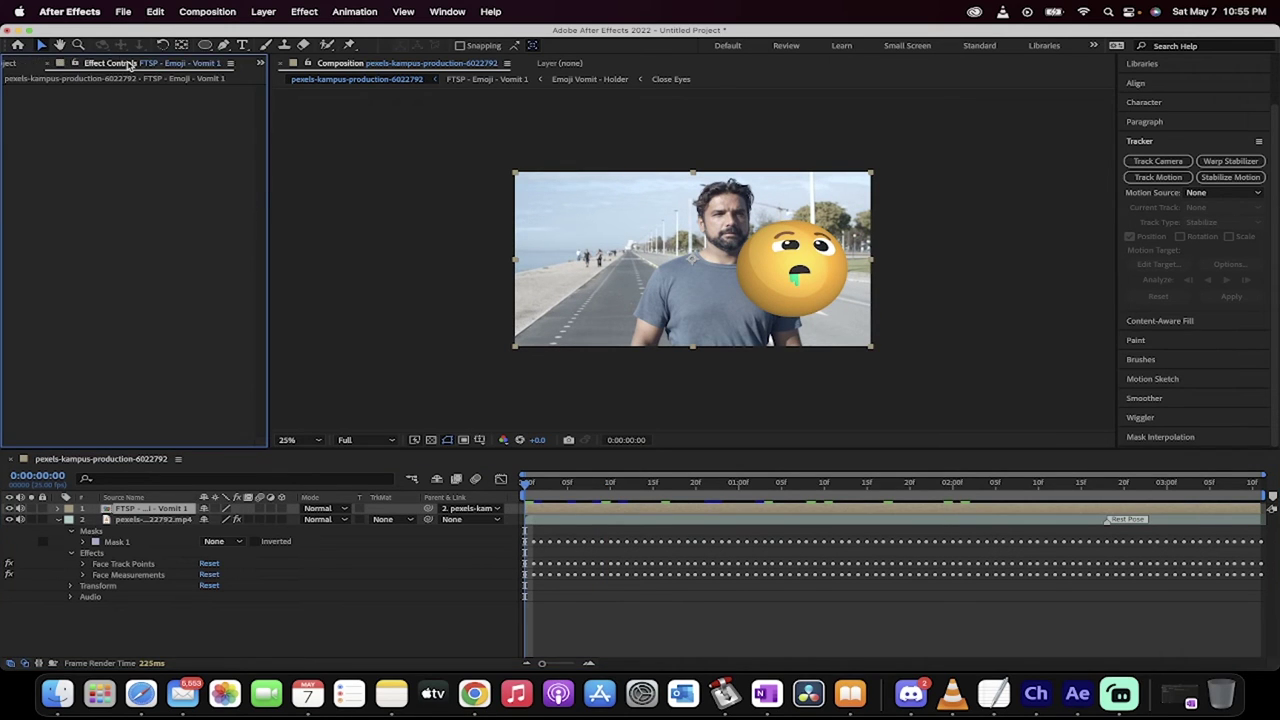
# - Open the FTSP - Emoji - Vomit 1 precomp, preview it, and try then undo a 565.0 sphere radius
pyautogui.doubleClick(133, 510)
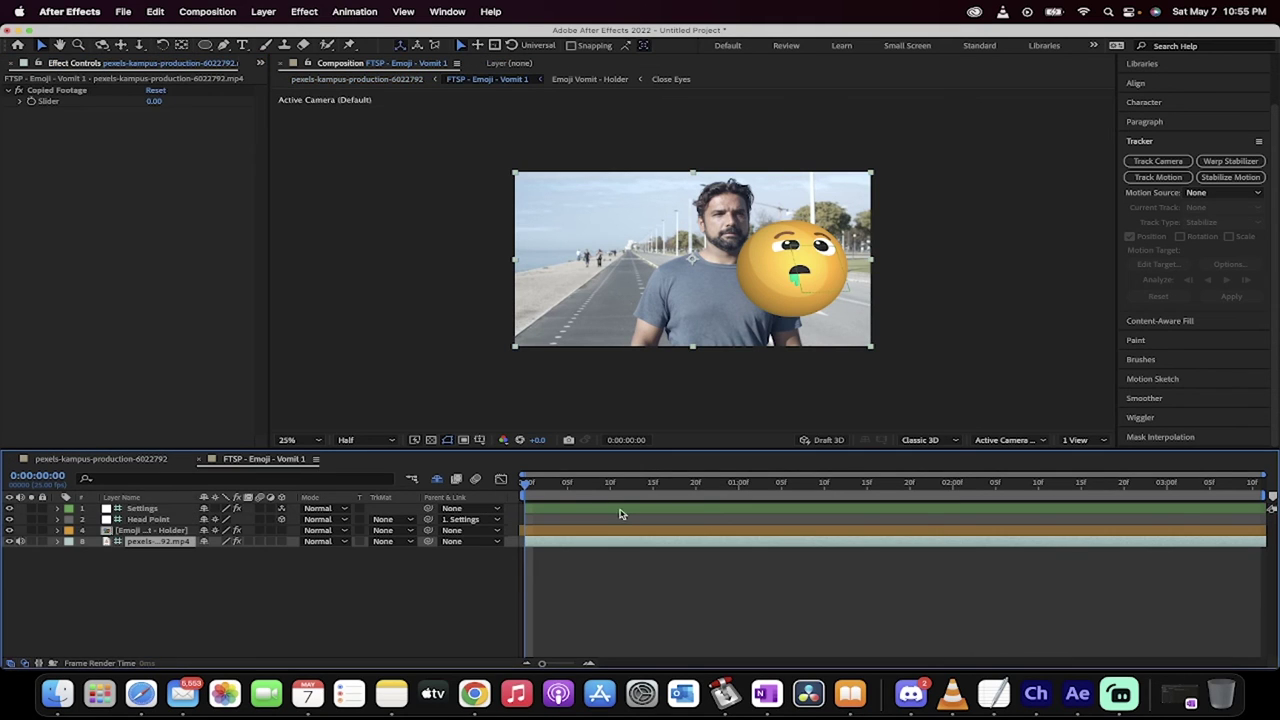
pyautogui.press('space')
pyautogui.press('space')
pyautogui.click(145, 512)
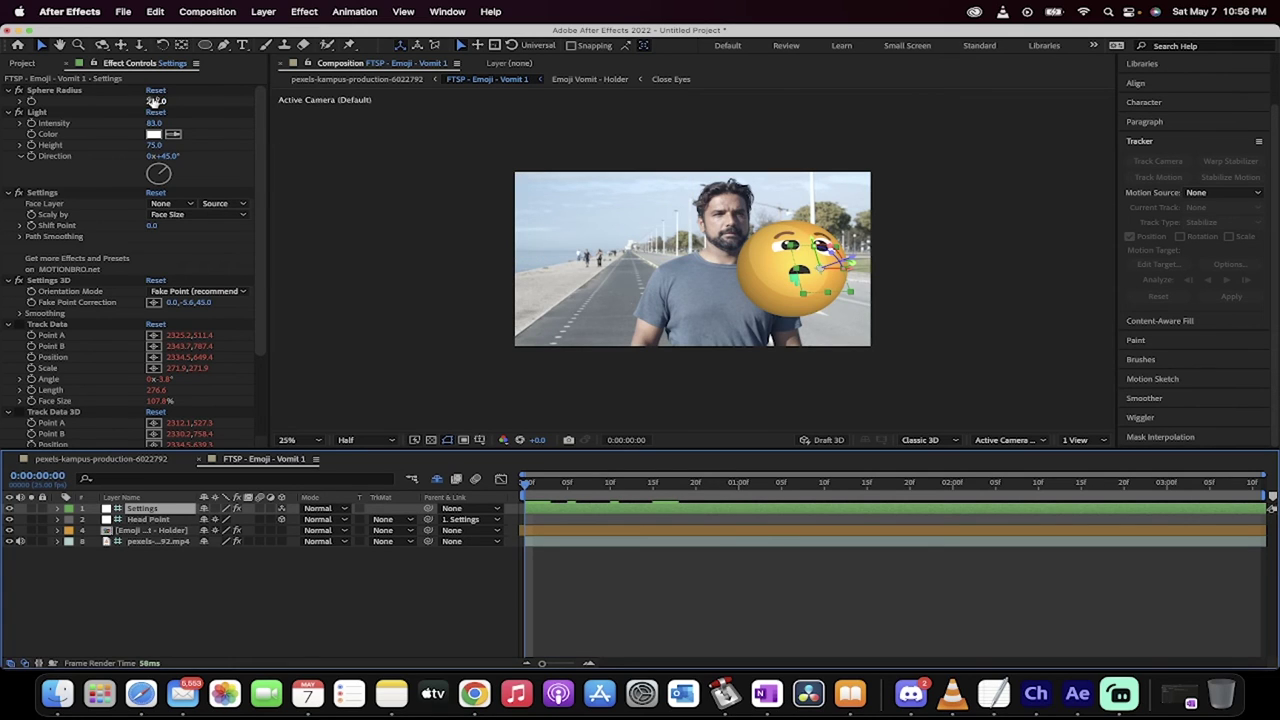
pyautogui.moveTo(155, 101); pyautogui.dragTo(400, 93)
pyautogui.press('super+z')
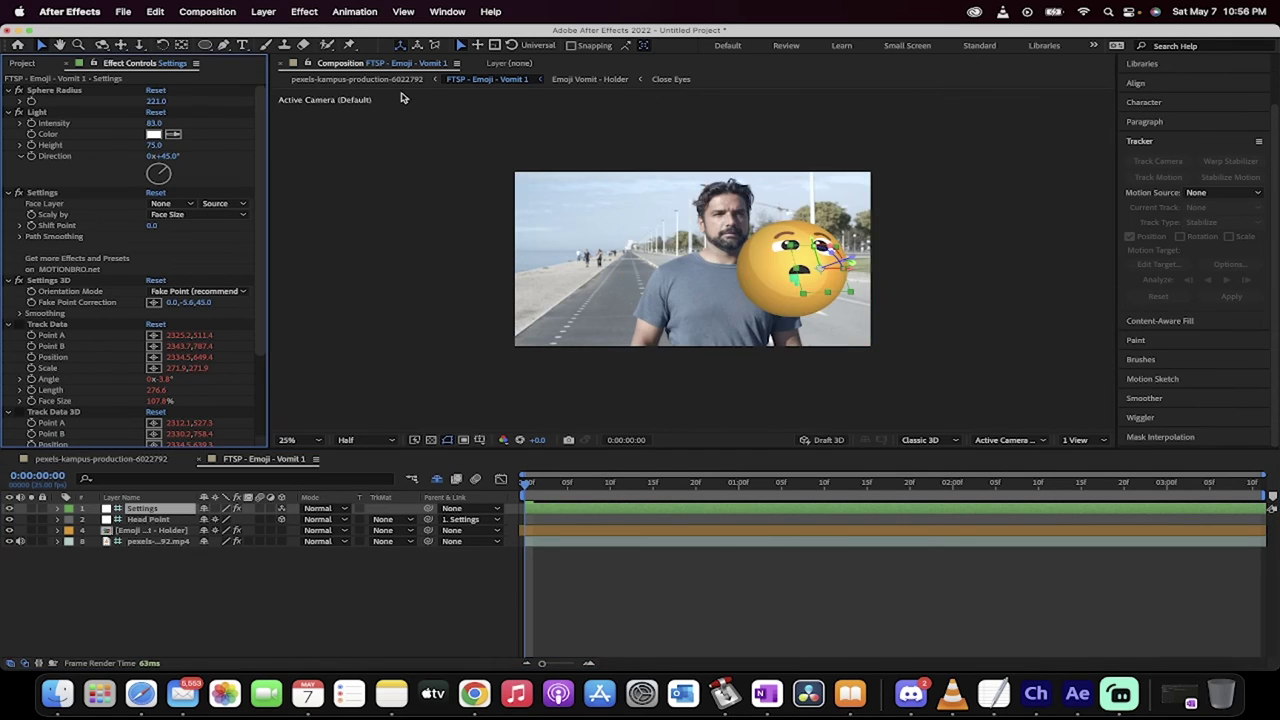
# - Inspect the Settings effect and the Emoji Vomit Holder layer's effects
pyautogui.click(48, 192)
pyautogui.scroll(-3, 57, 196)
pyautogui.scroll(-1, 57, 196)
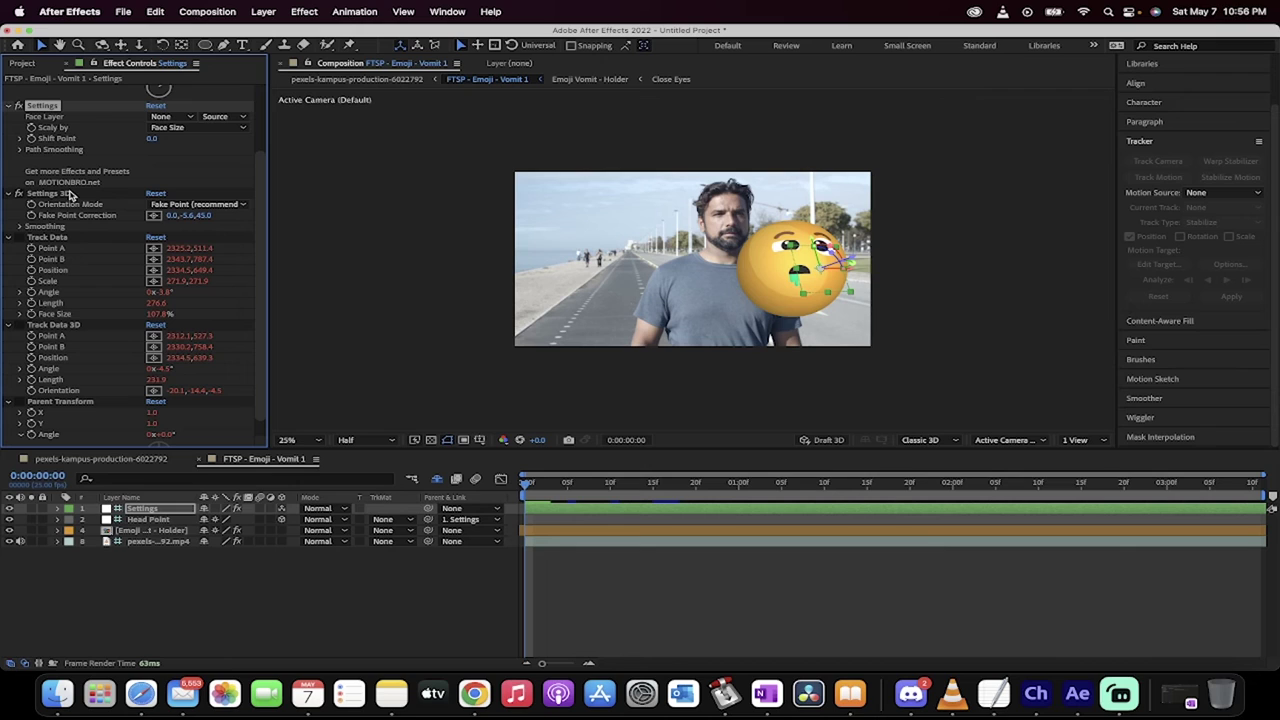
pyautogui.scroll(-2, 77, 233)
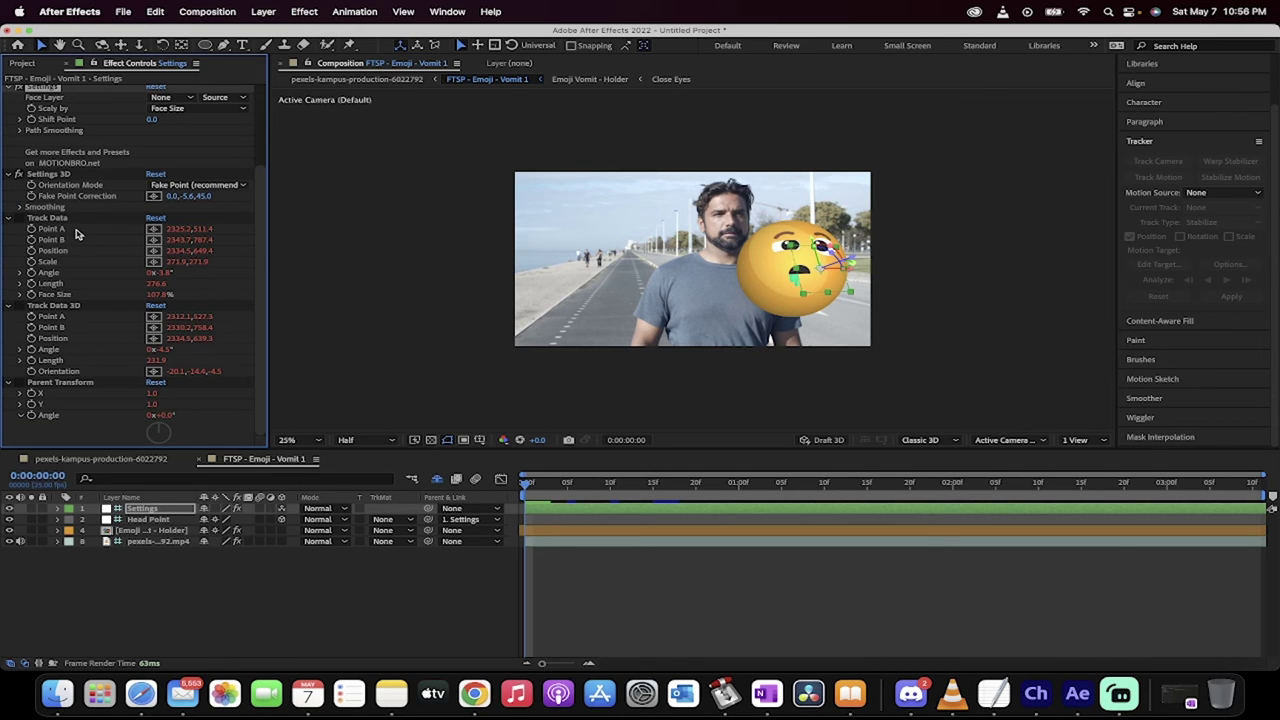
pyautogui.click(149, 532)
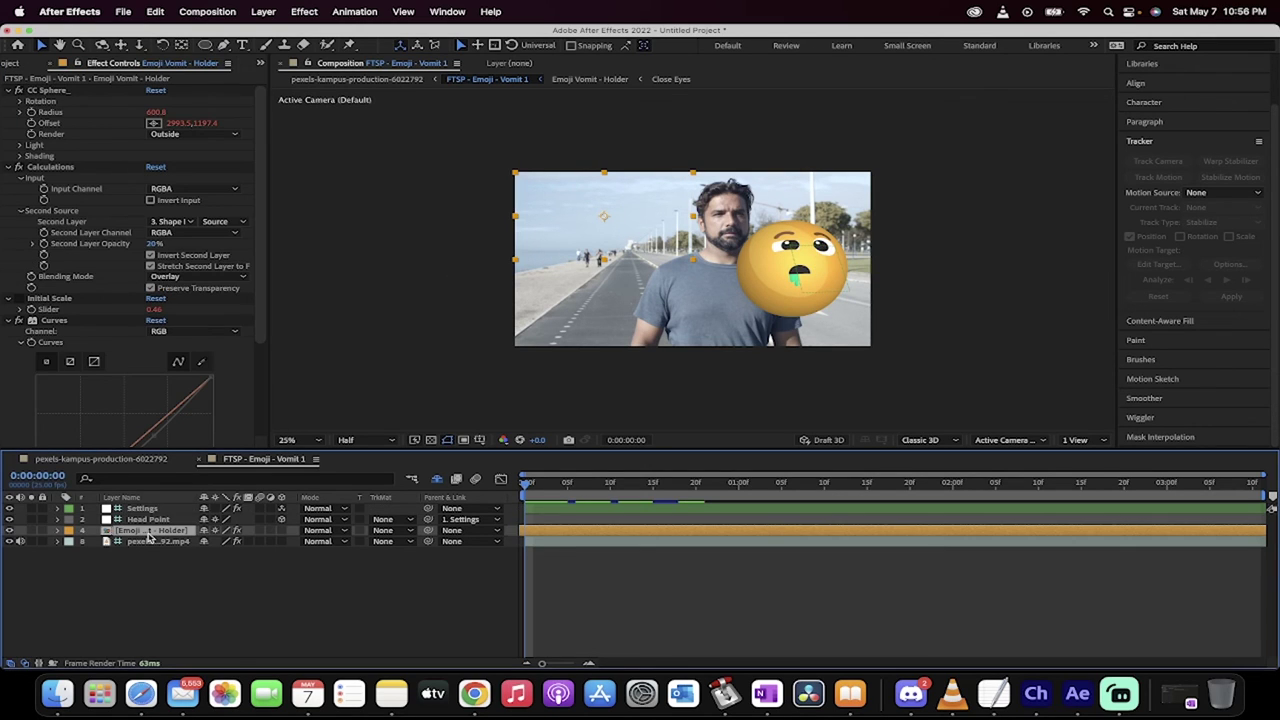
pyautogui.click(130, 511)
# - Expand the Settings layer in the timeline to show its Effects and Transform properties
pyautogui.click(57, 510)
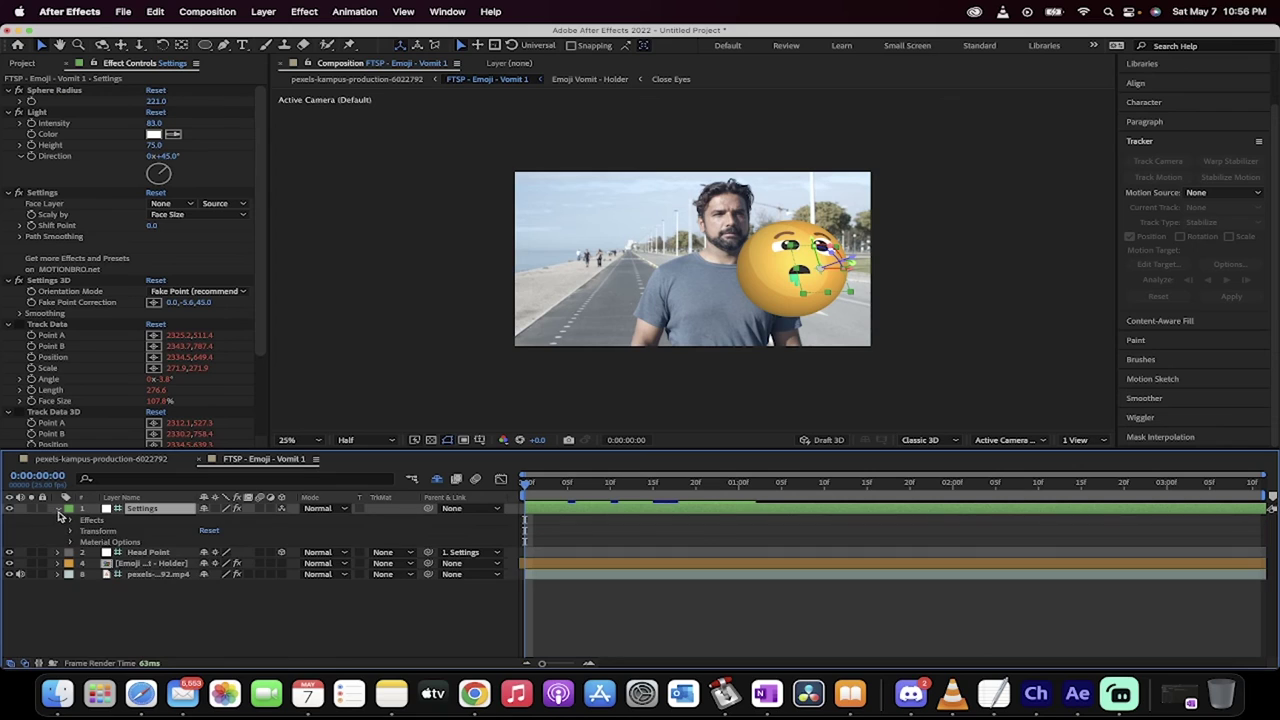
pyautogui.click(71, 520)
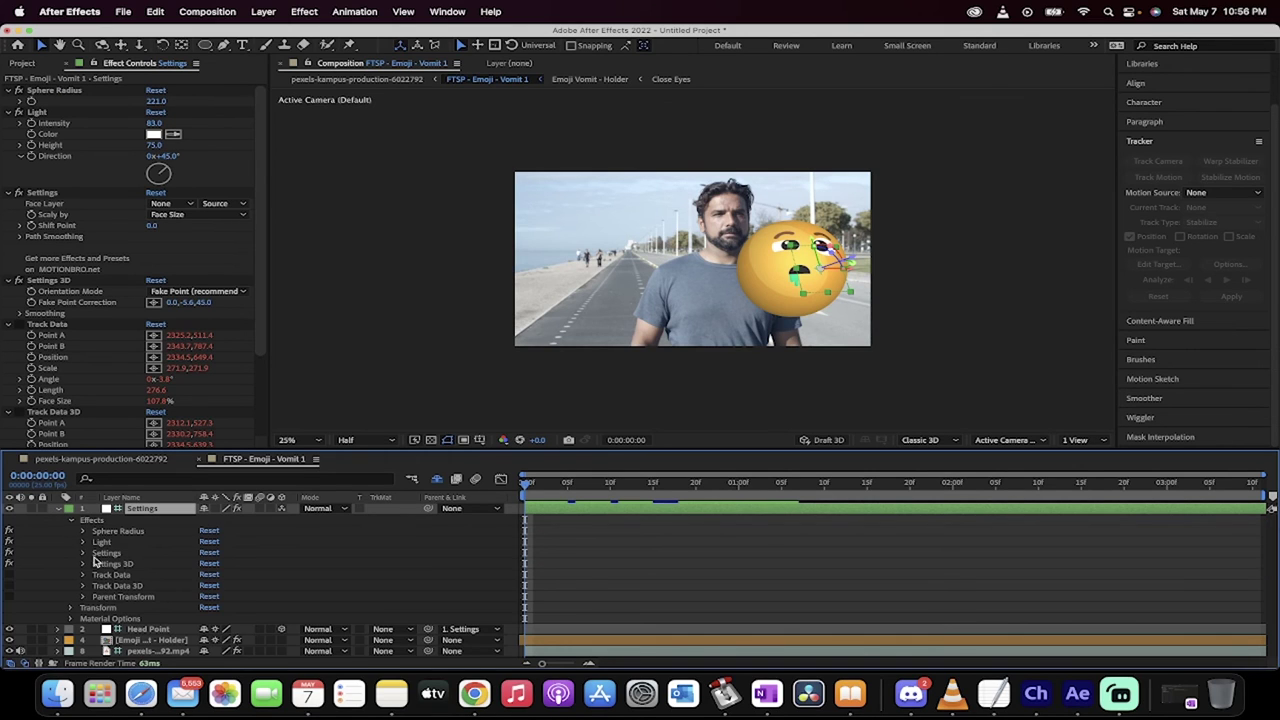
pyautogui.click(70, 607)
pyautogui.scroll(-3, 110, 585)
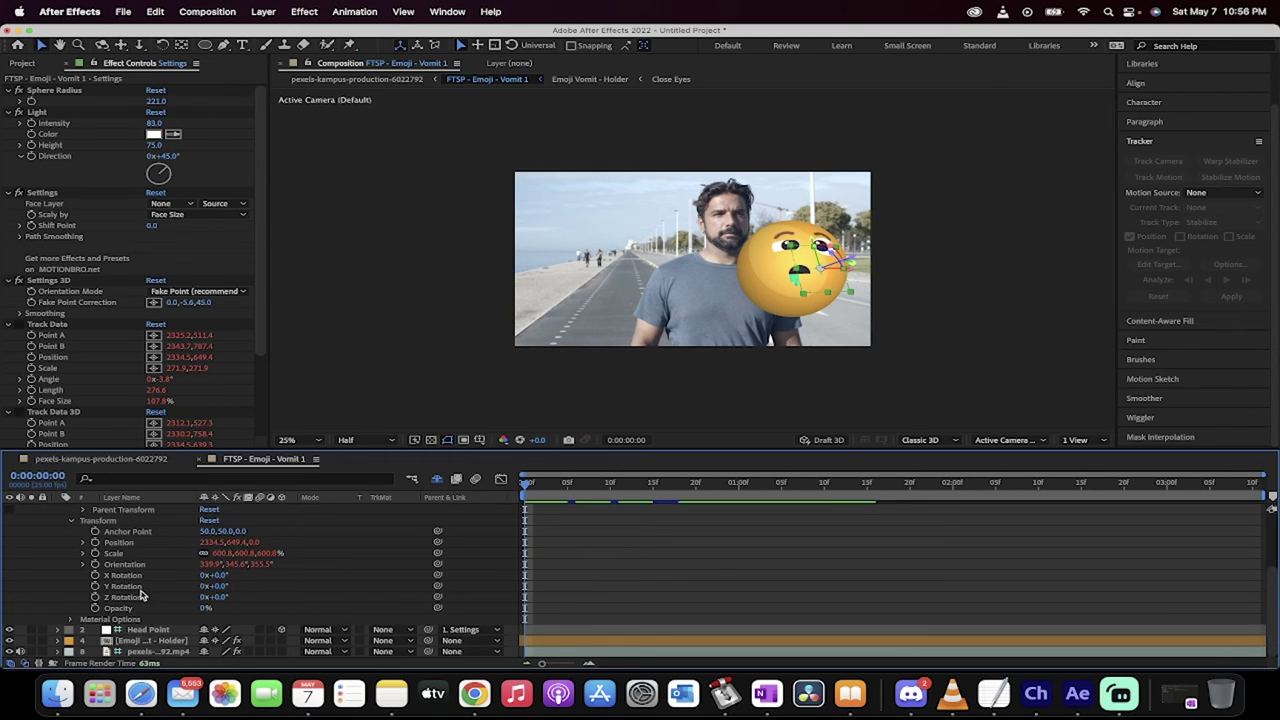
pyautogui.scroll(1, 150, 596)
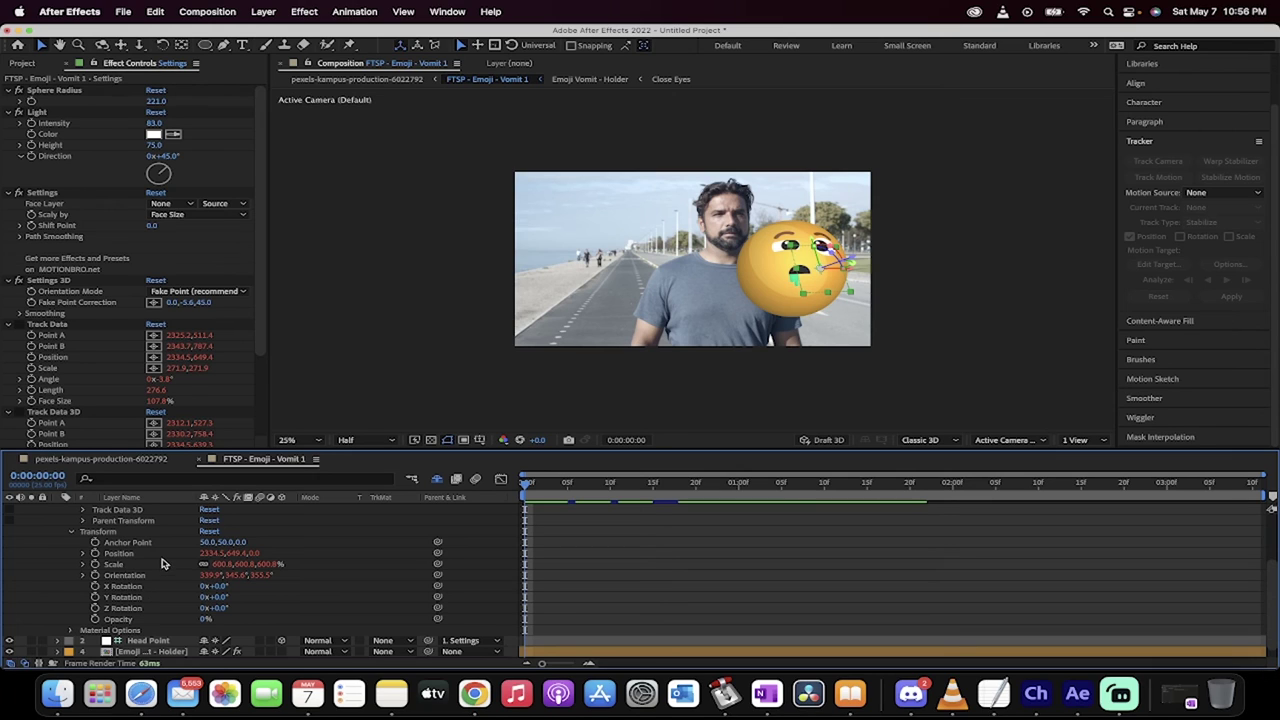
pyautogui.scroll(5, 155, 560)
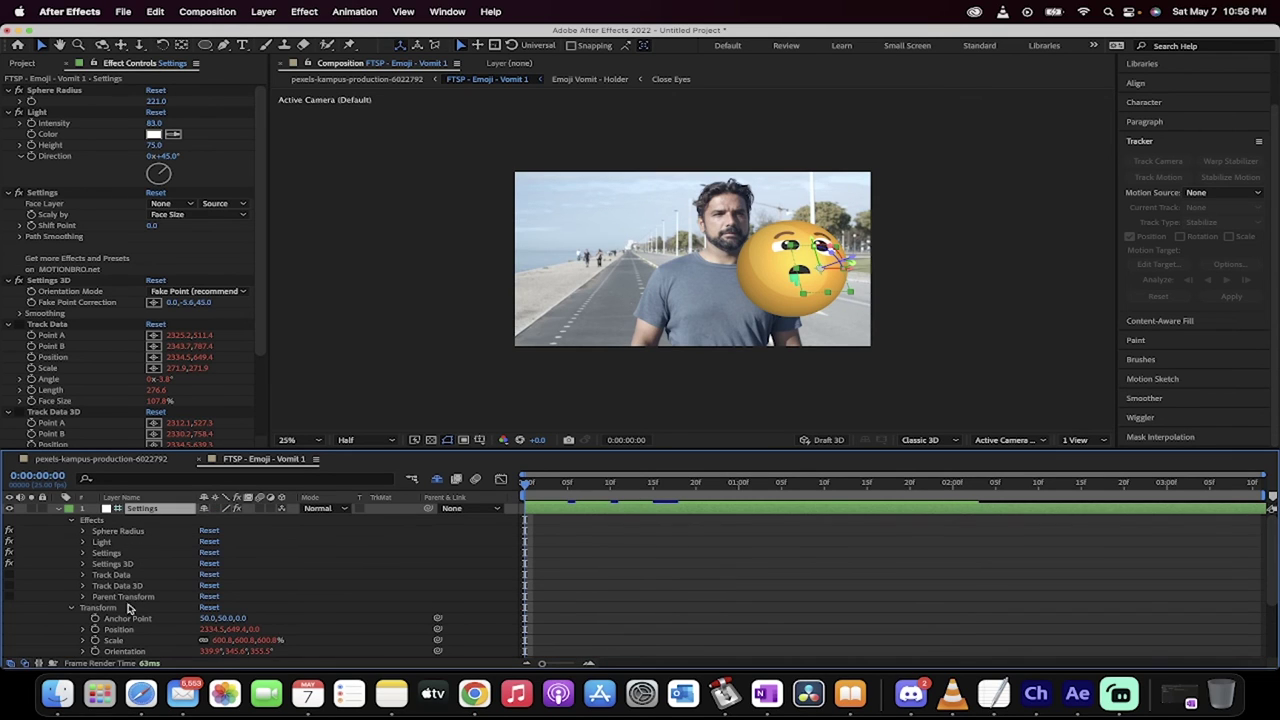
pyautogui.scroll(-8, 110, 605)
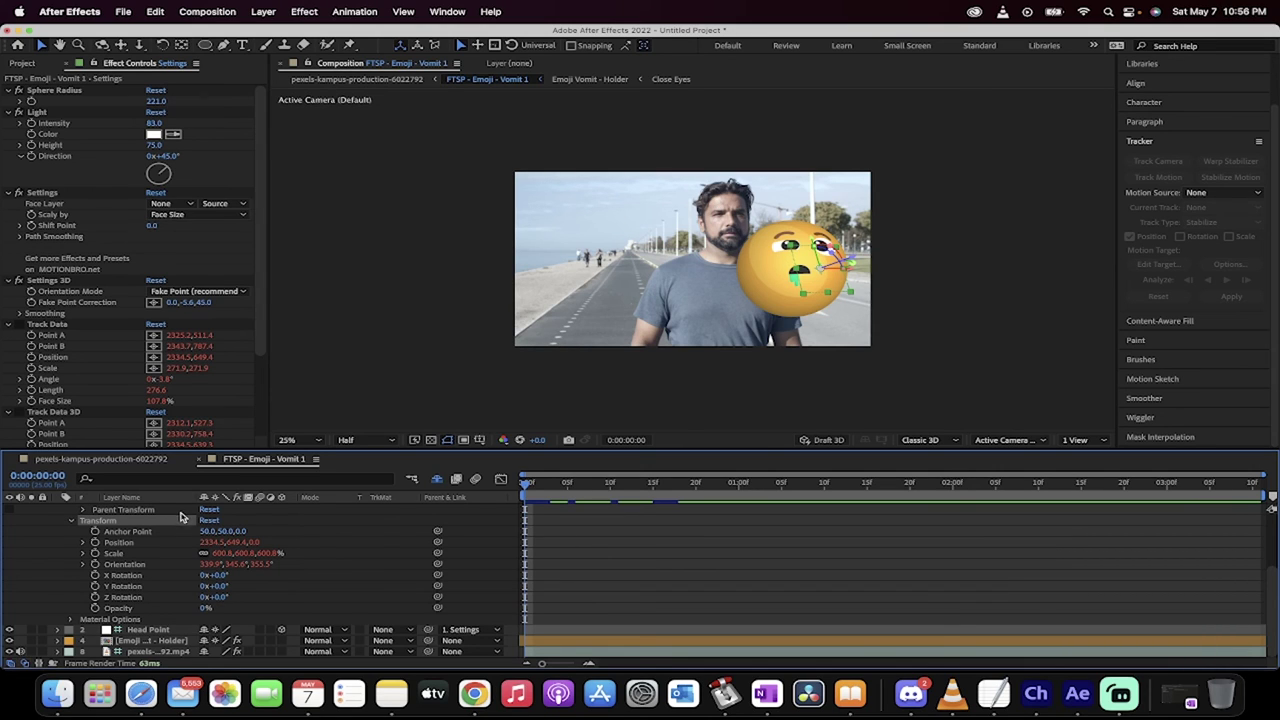
# - Scrub the Settings layer's Anchor Point X and Y to 194.0,168.0 over the man's face
pyautogui.moveTo(211, 536); pyautogui.dragTo(320, 531)
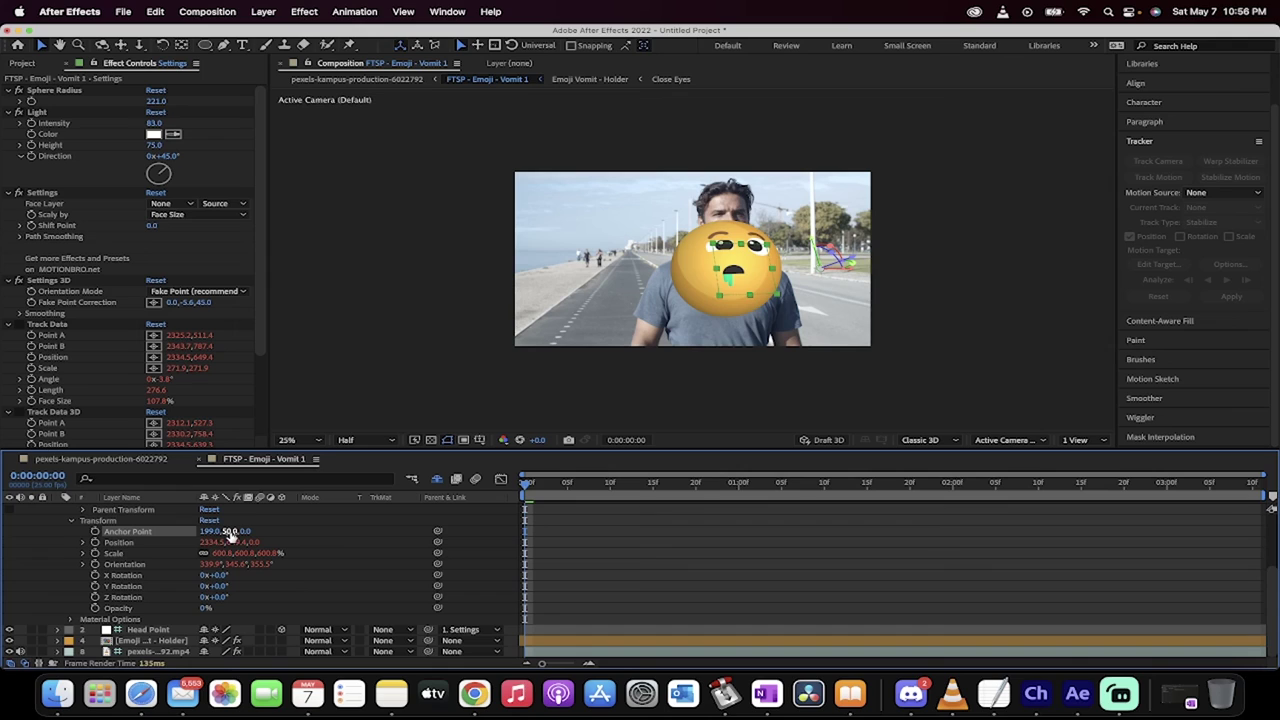
pyautogui.moveTo(232, 531); pyautogui.dragTo(336, 508)
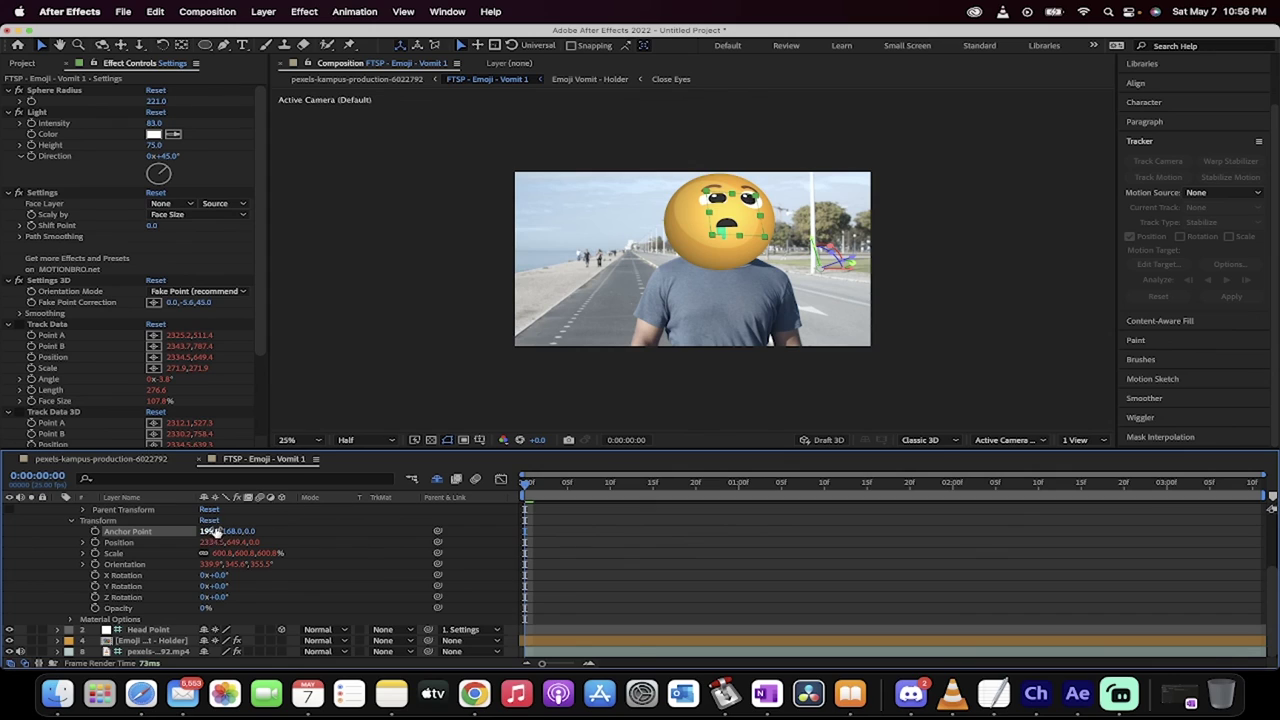
pyautogui.moveTo(211, 531); pyautogui.dragTo(207, 531)
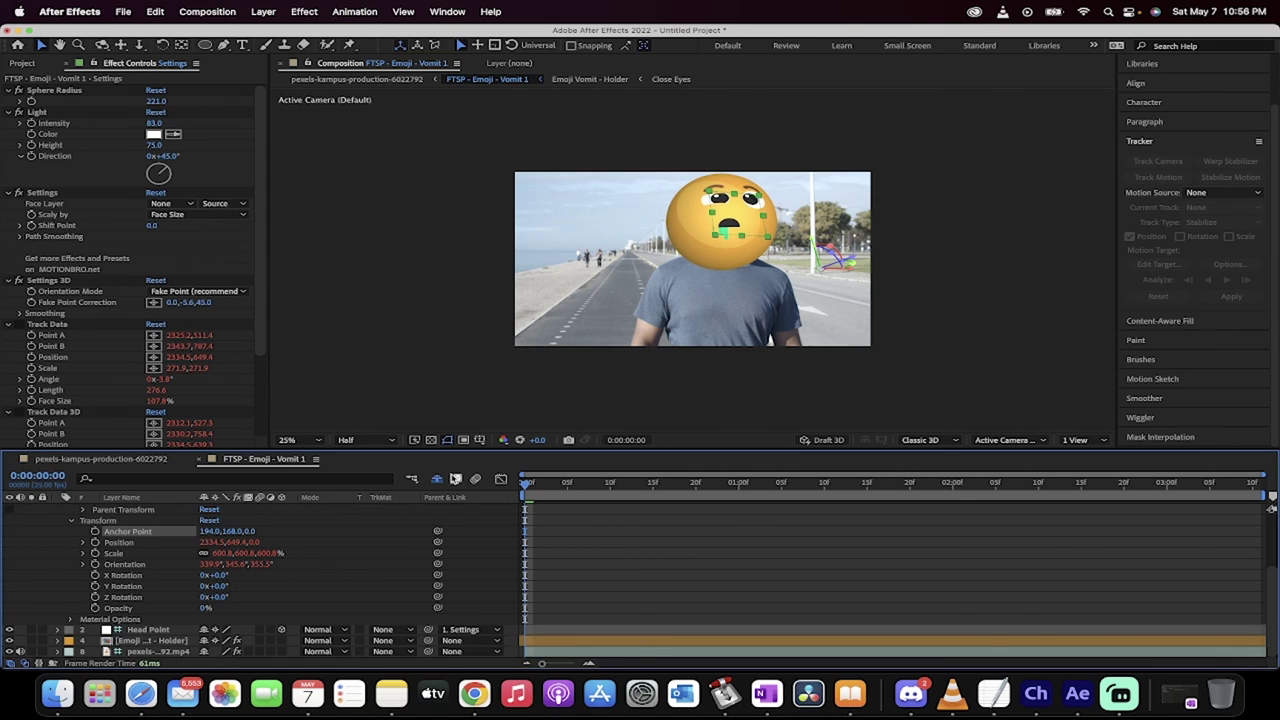
pyautogui.scroll(3, 116, 521)
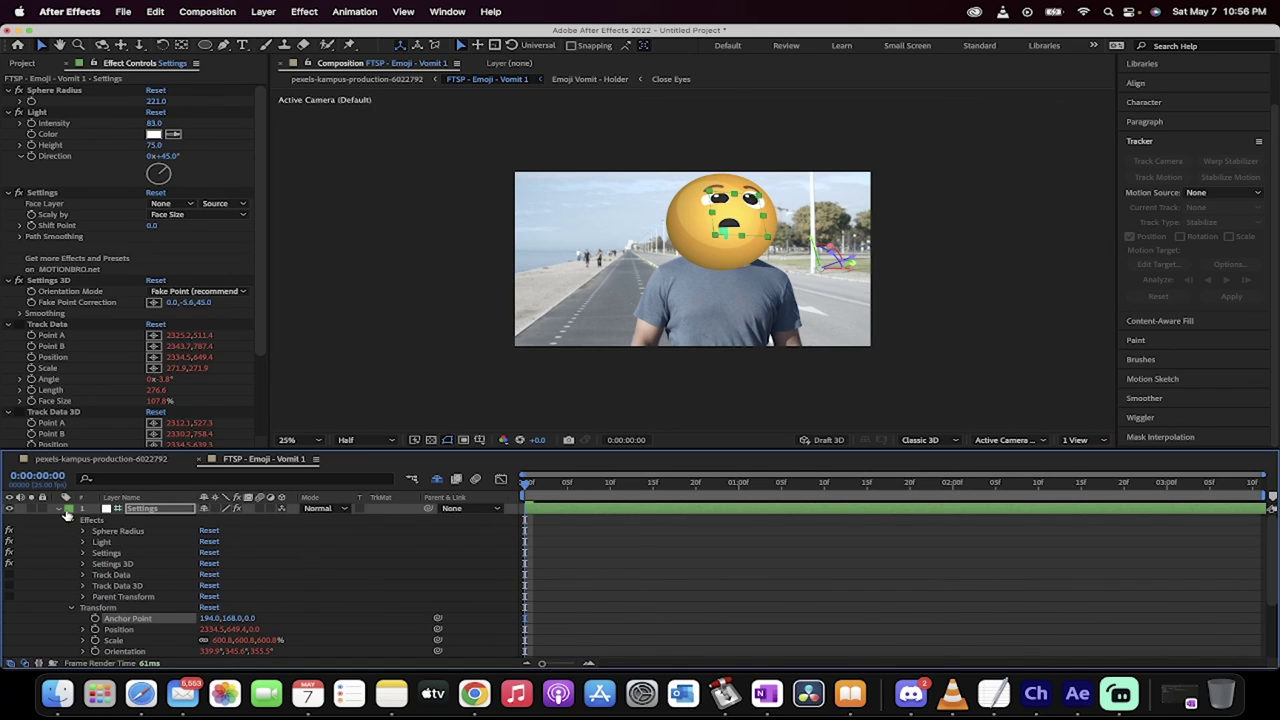
# - Collapse the Settings layer, play the composition through, and park the playhead at 0:00:00:14
pyautogui.click(63, 513)
pyautogui.click(61, 510)
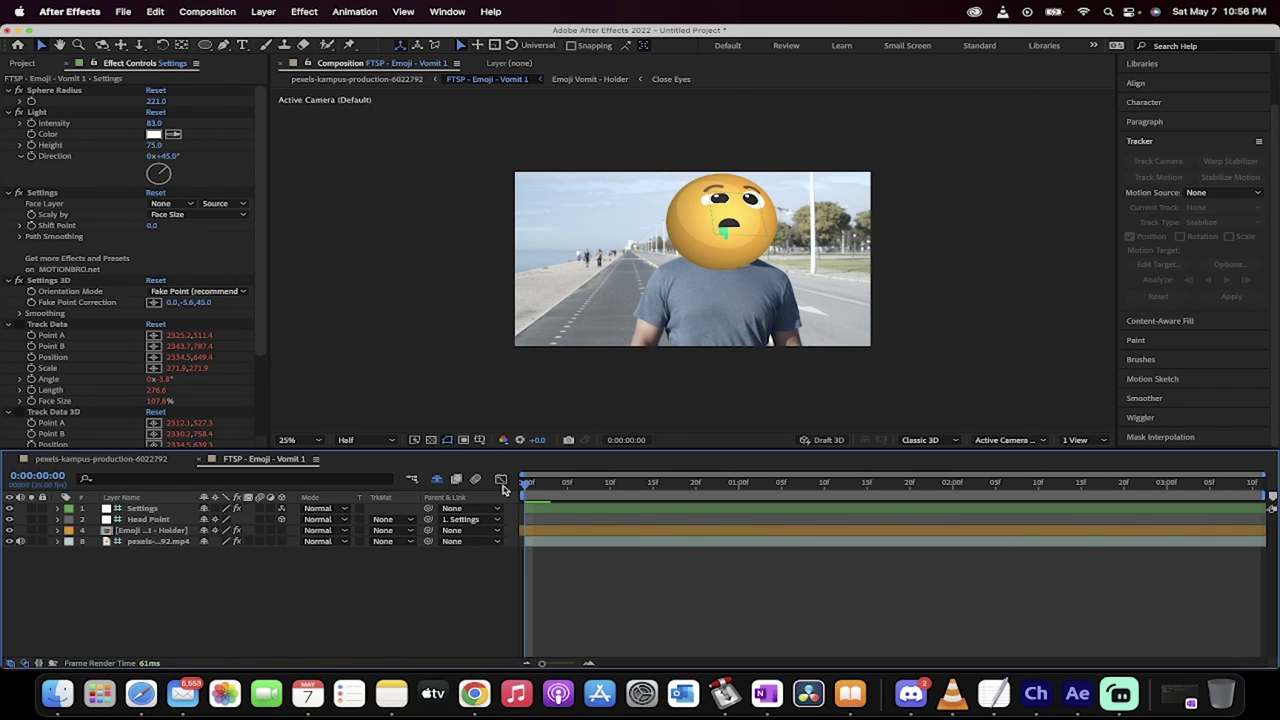
pyautogui.press('space')
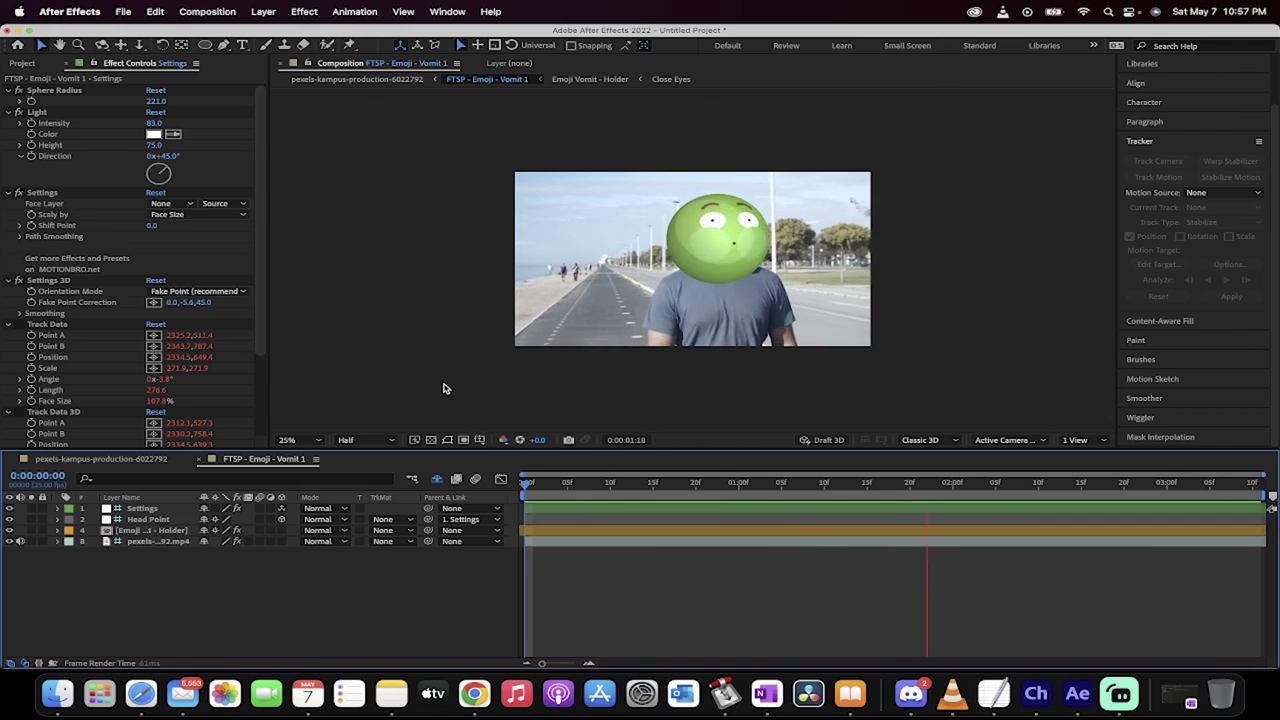
pyautogui.press('space')
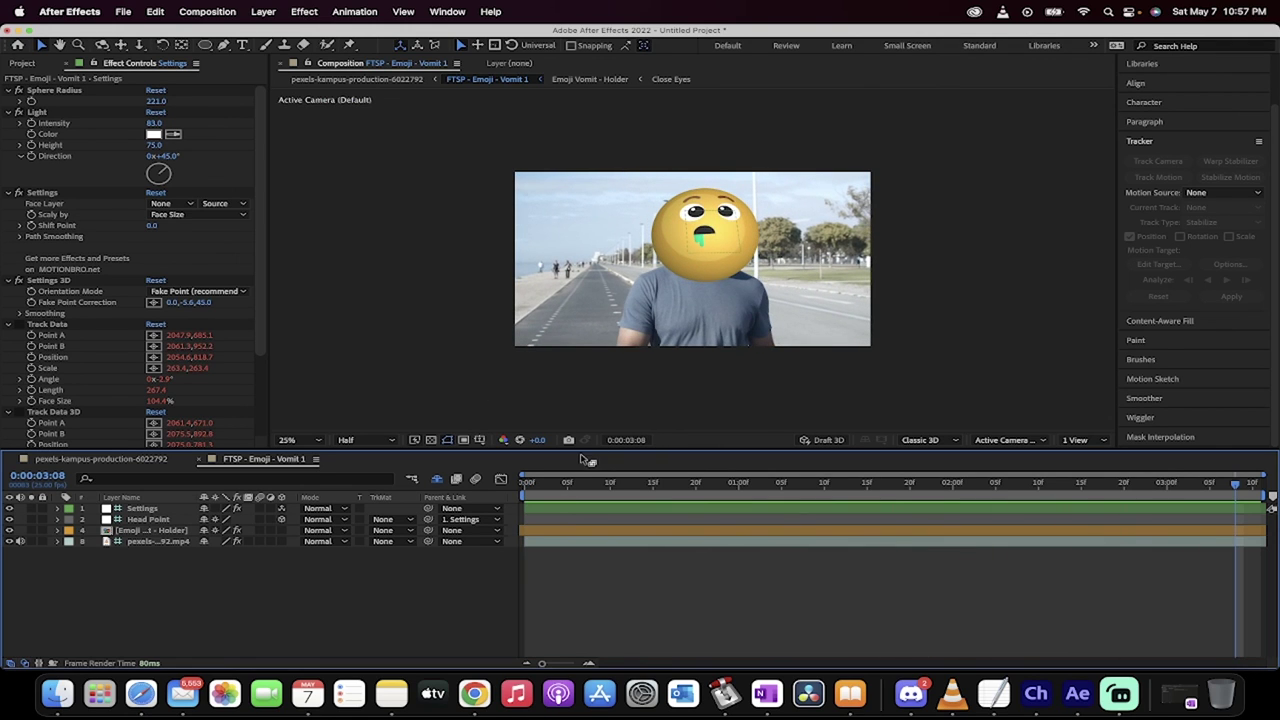
pyautogui.moveTo(560, 487); pyautogui.dragTo(647, 488)
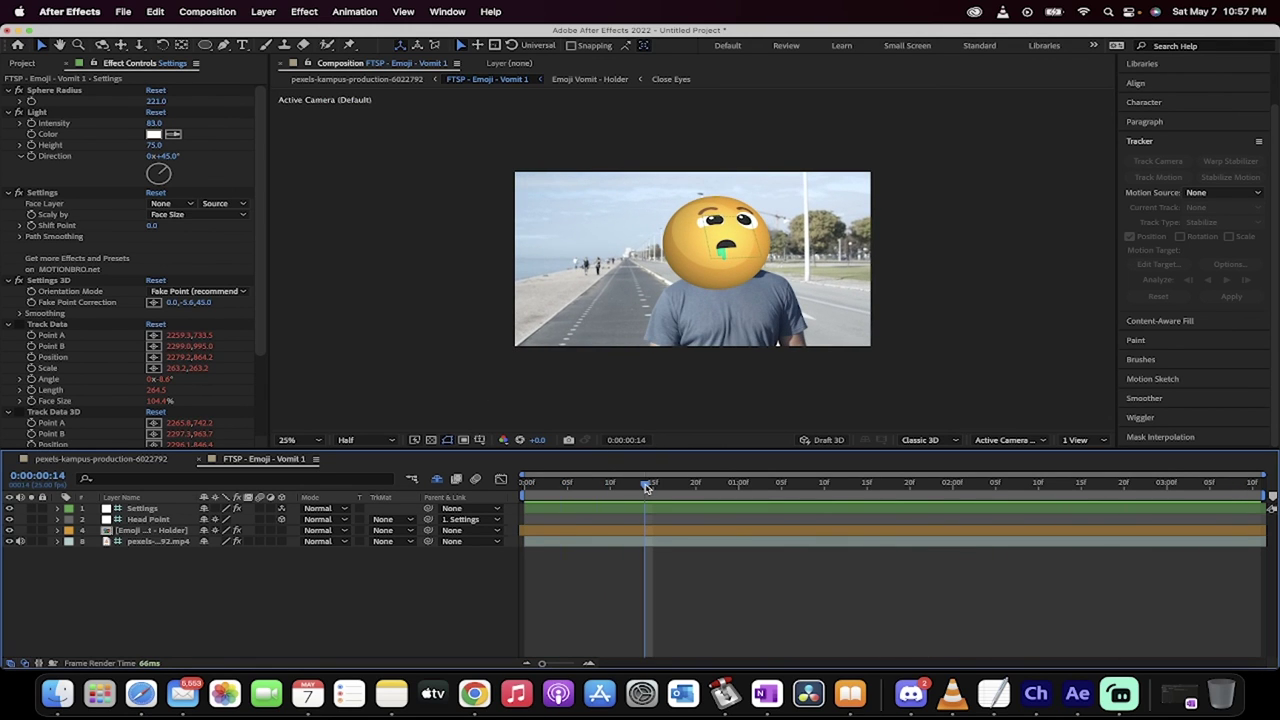